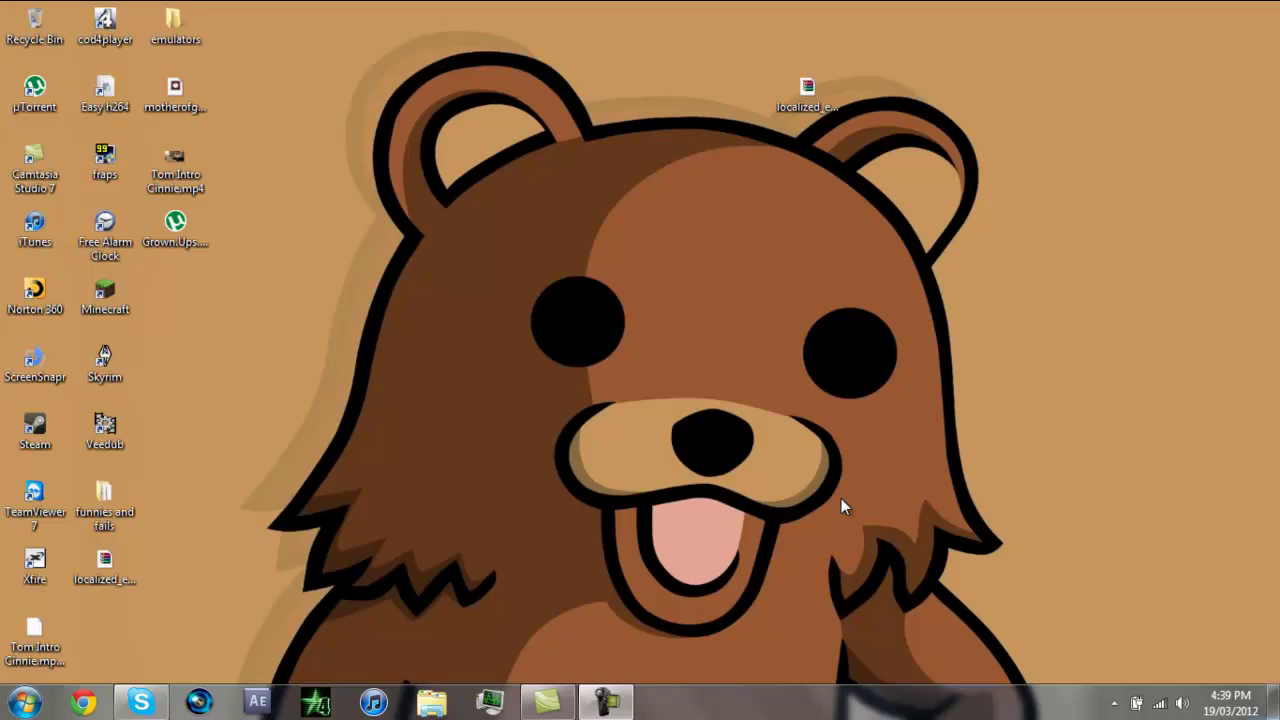
- Move the localized_english_iw07.iwd desktop icon up into the top row beside the emulators folder
left_click(808, 95)
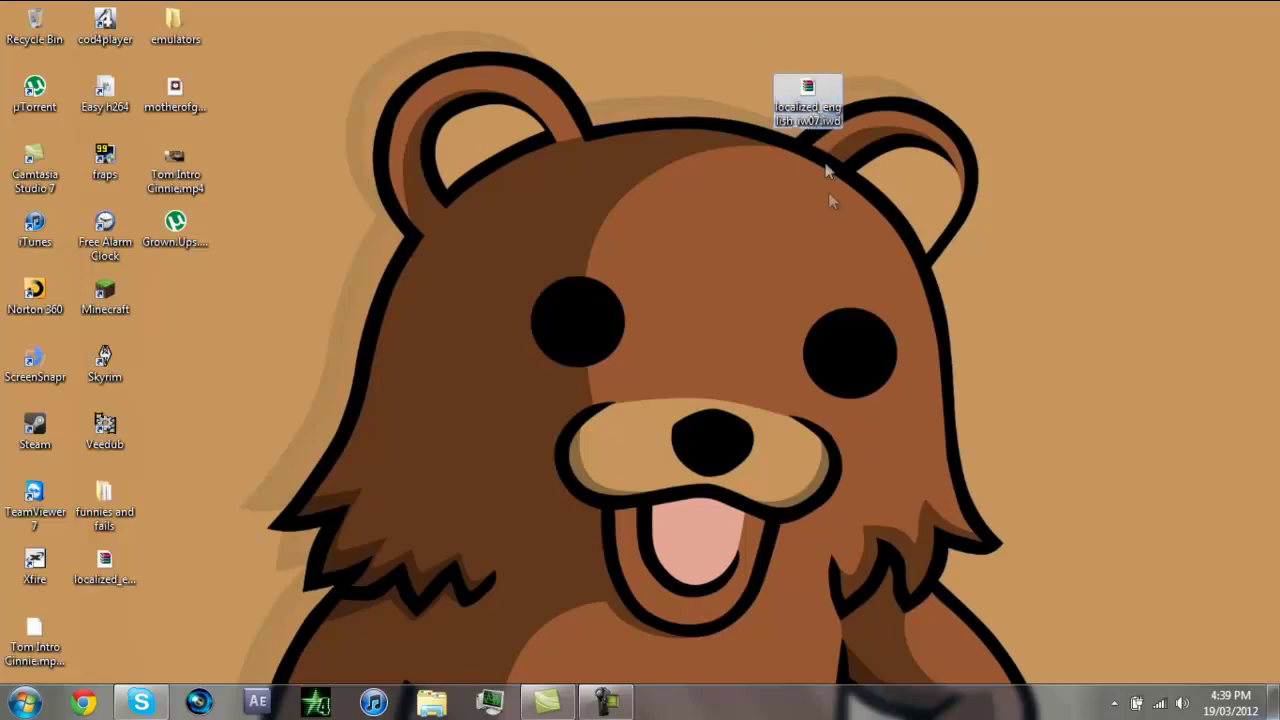
left_click_drag(825, 115, 310, 35)
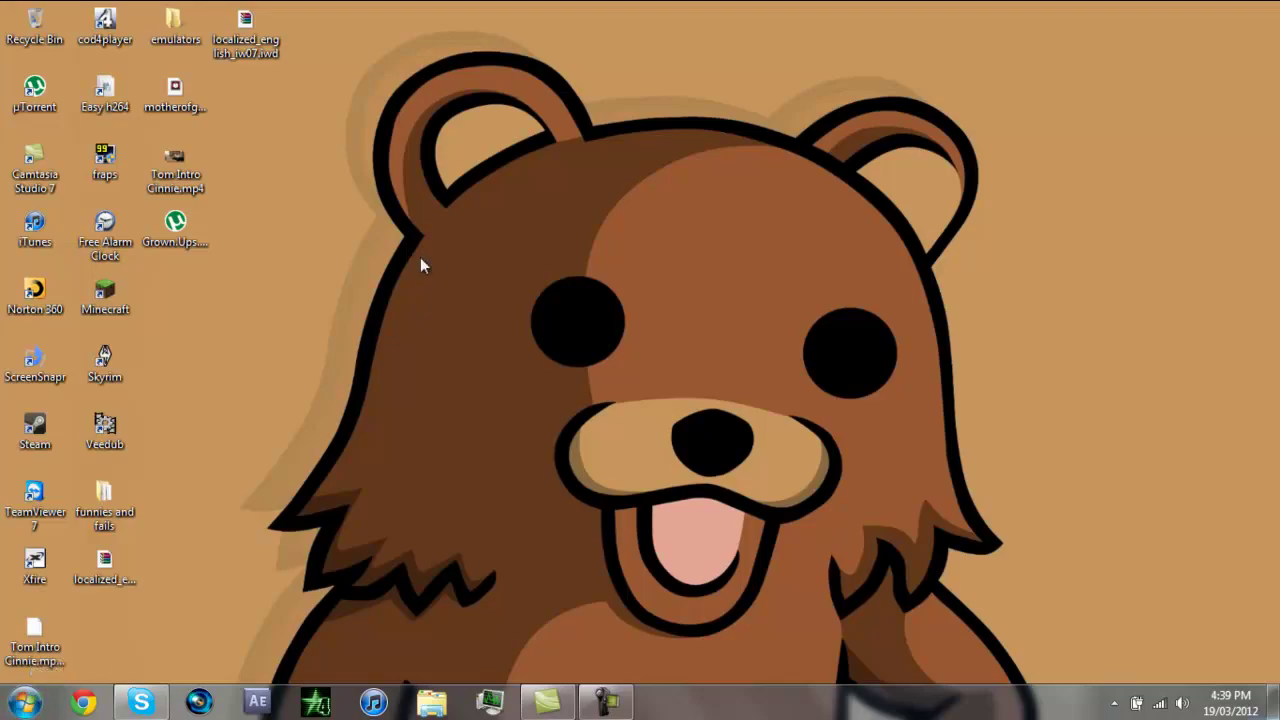
left_click_drag(290, 28, 997, 690)
- Browse from Computer through Local Disk (C:) and Program Files (x86) into the Activision folder
left_click(24, 702)
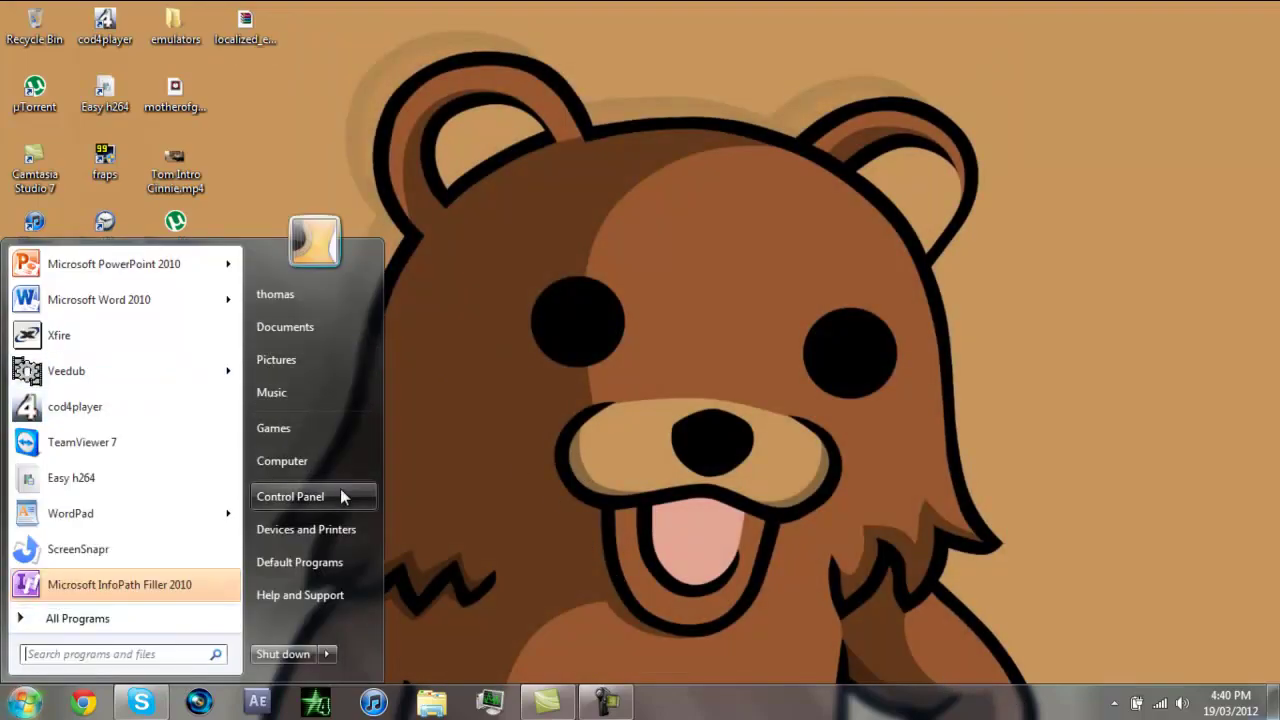
left_click(325, 465)
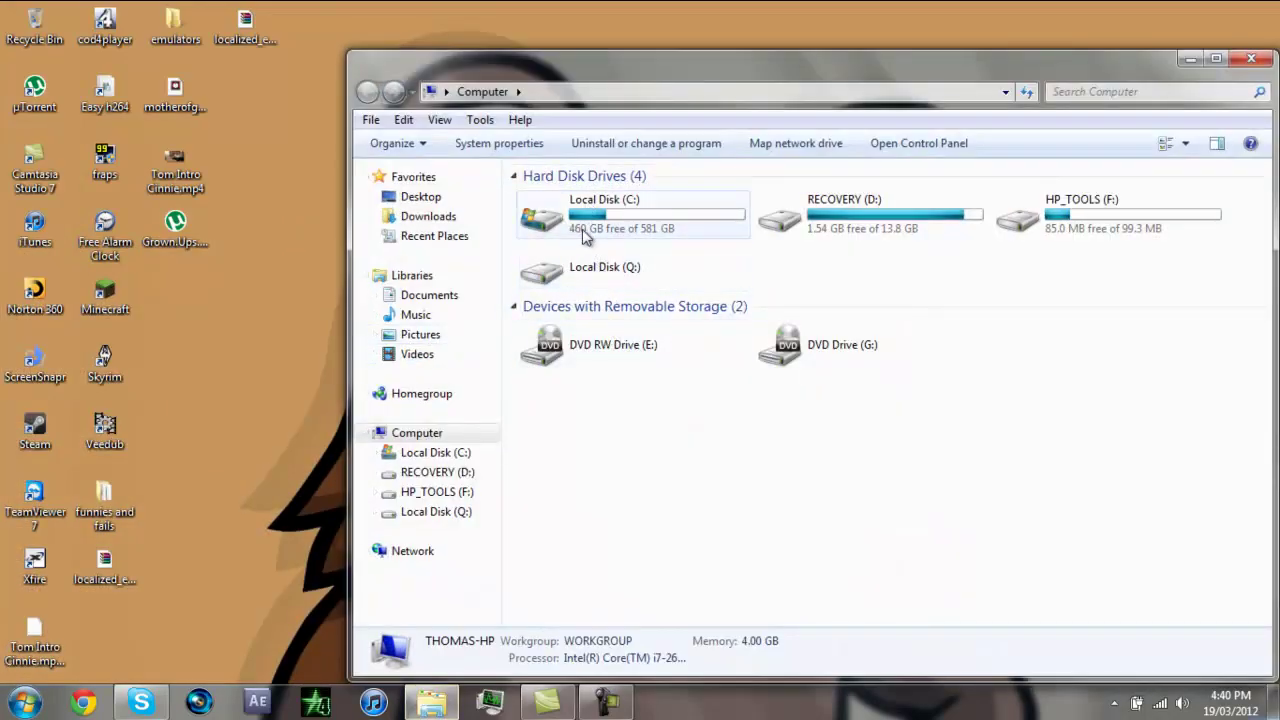
double_click(585, 232)
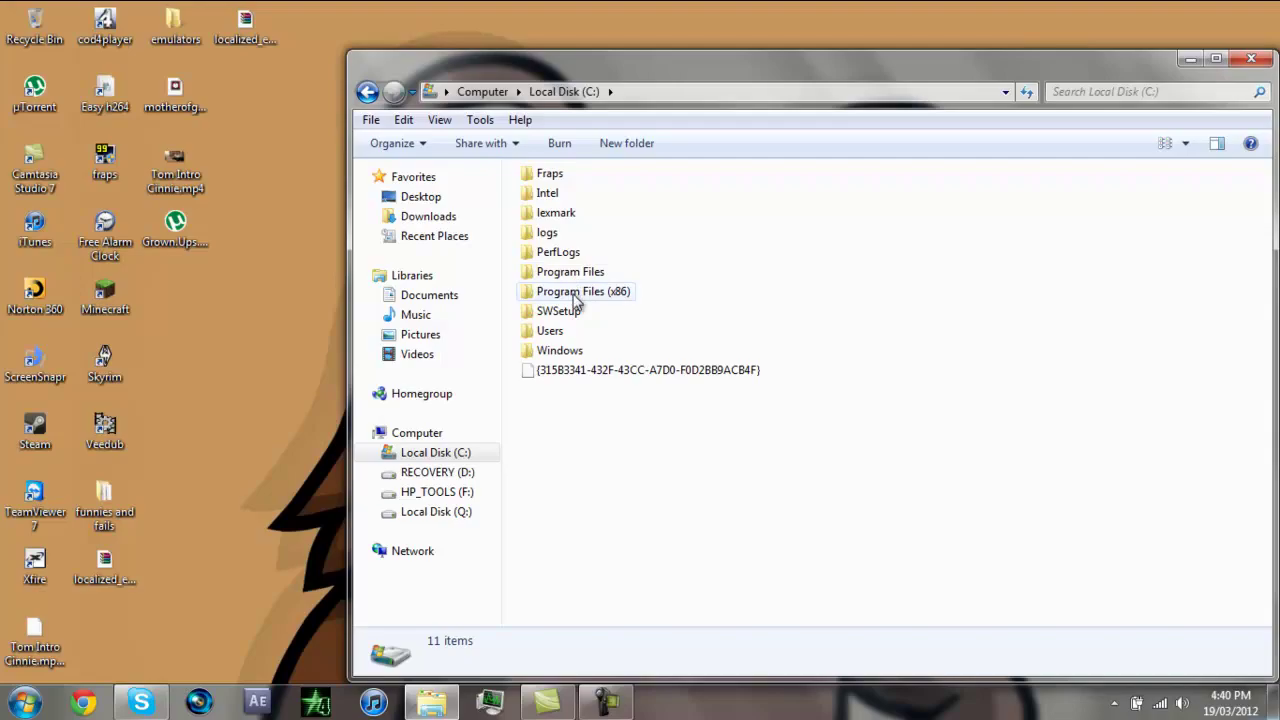
double_click(577, 293)
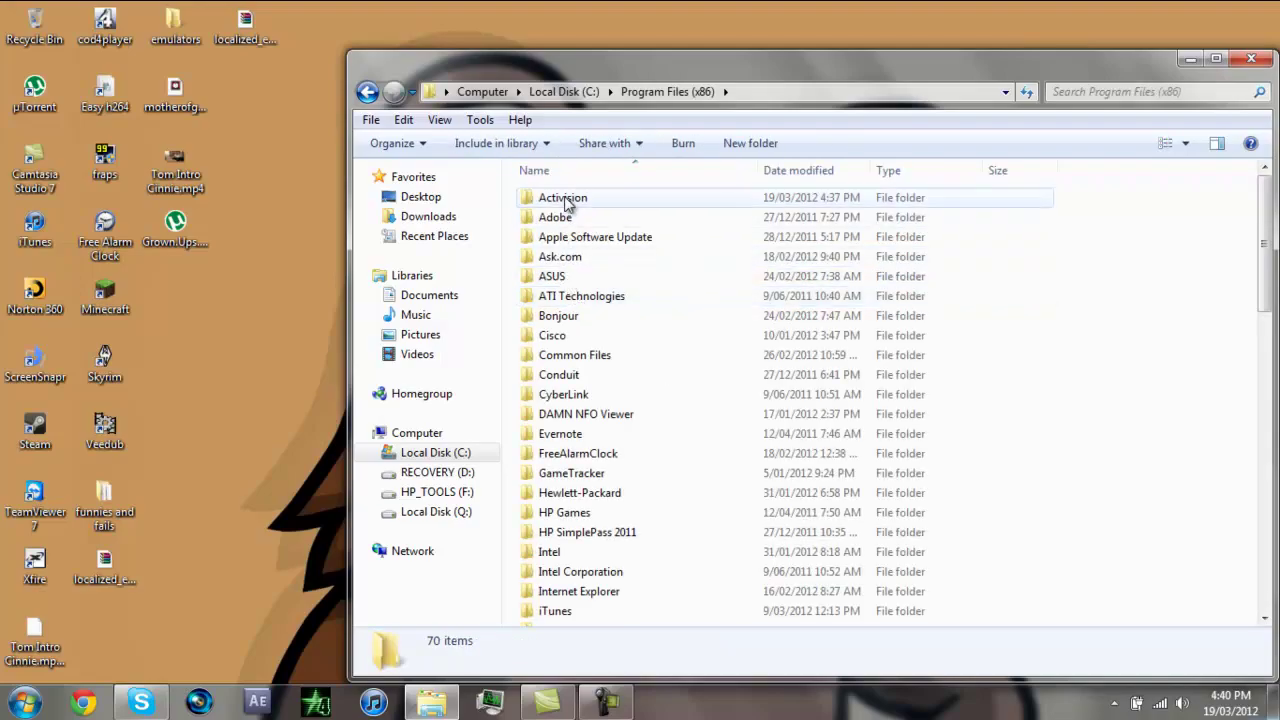
double_click(553, 199)
- Check the Steam\steamapps folder in Program Files (x86), then back out of it
left_click(367, 93)
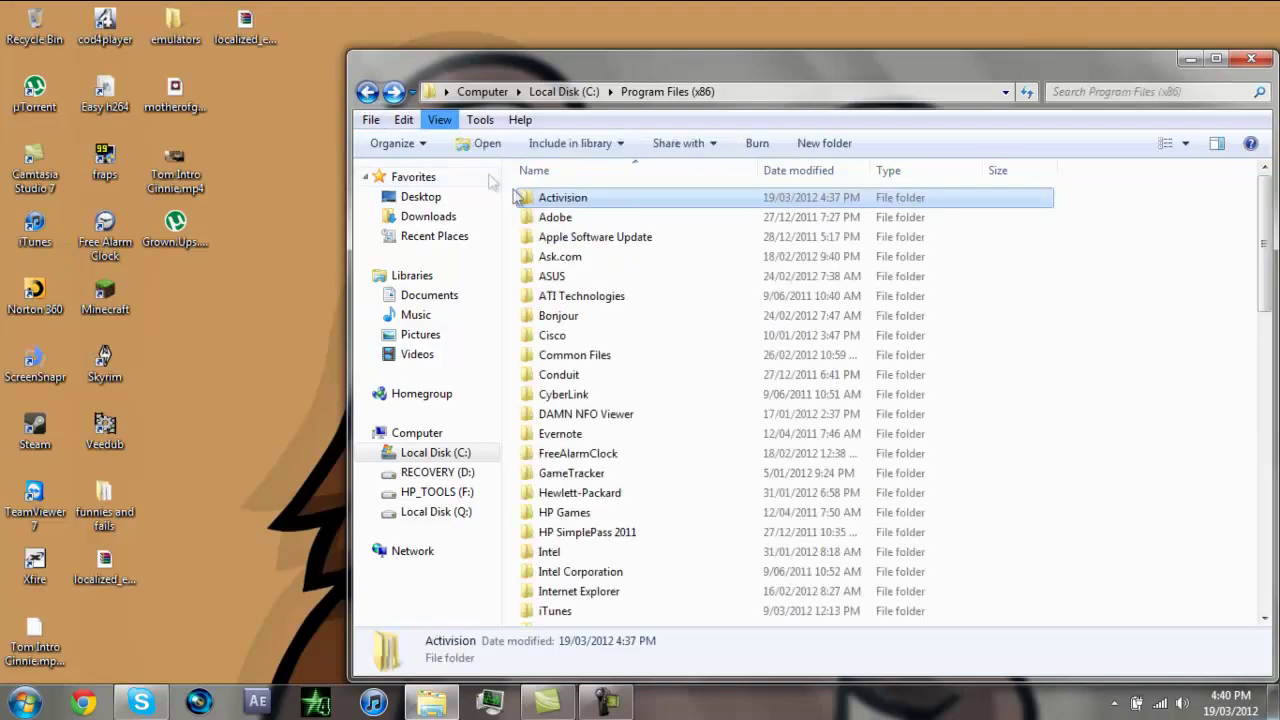
scroll(583, 397, "down", 12)
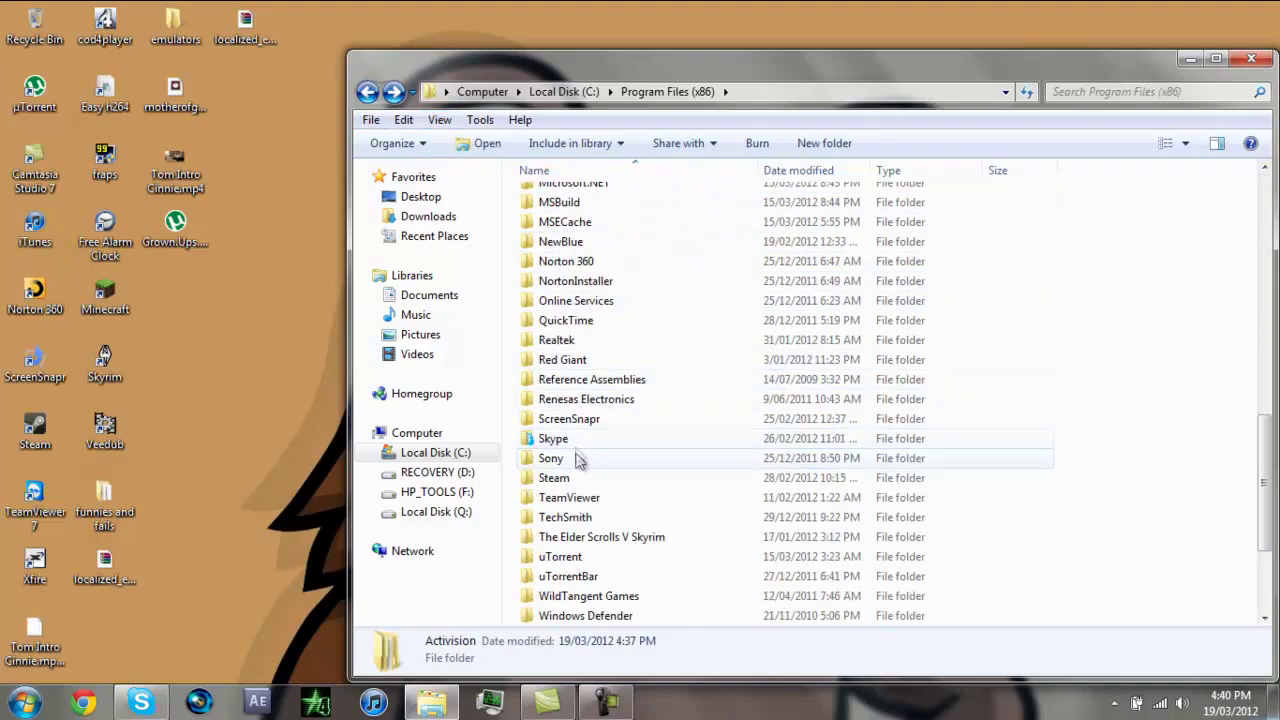
double_click(578, 477)
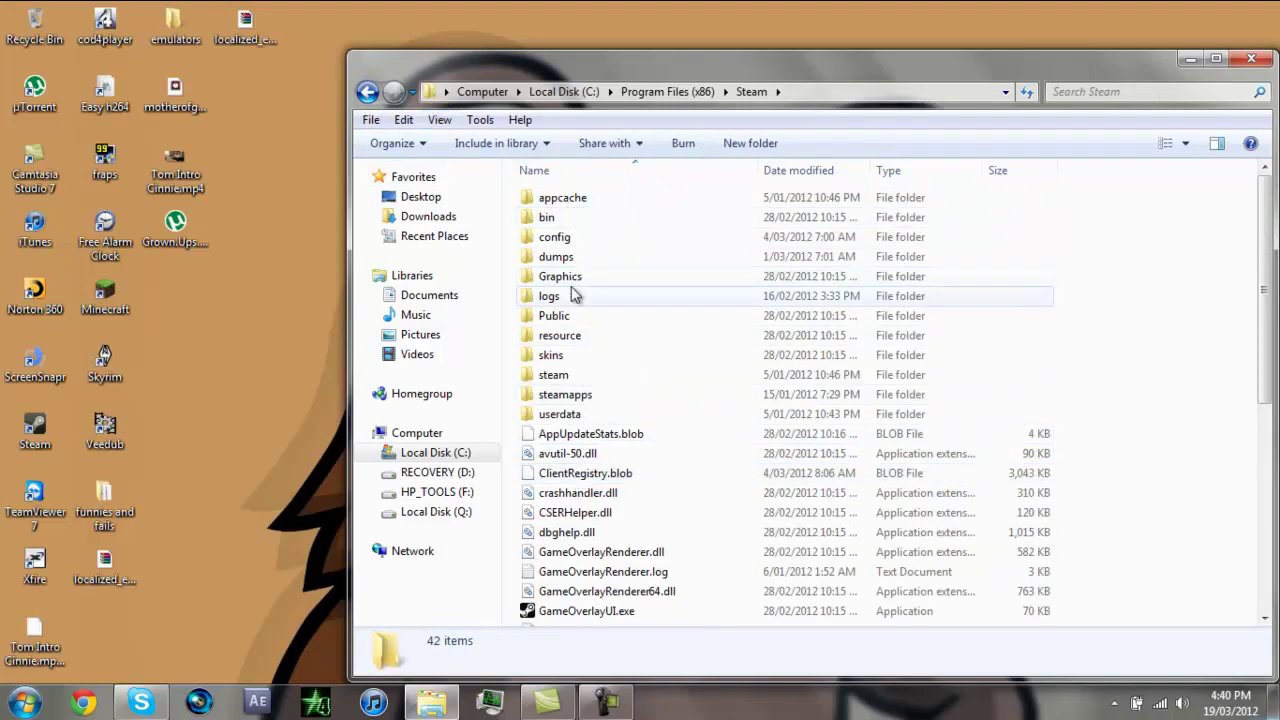
double_click(594, 396)
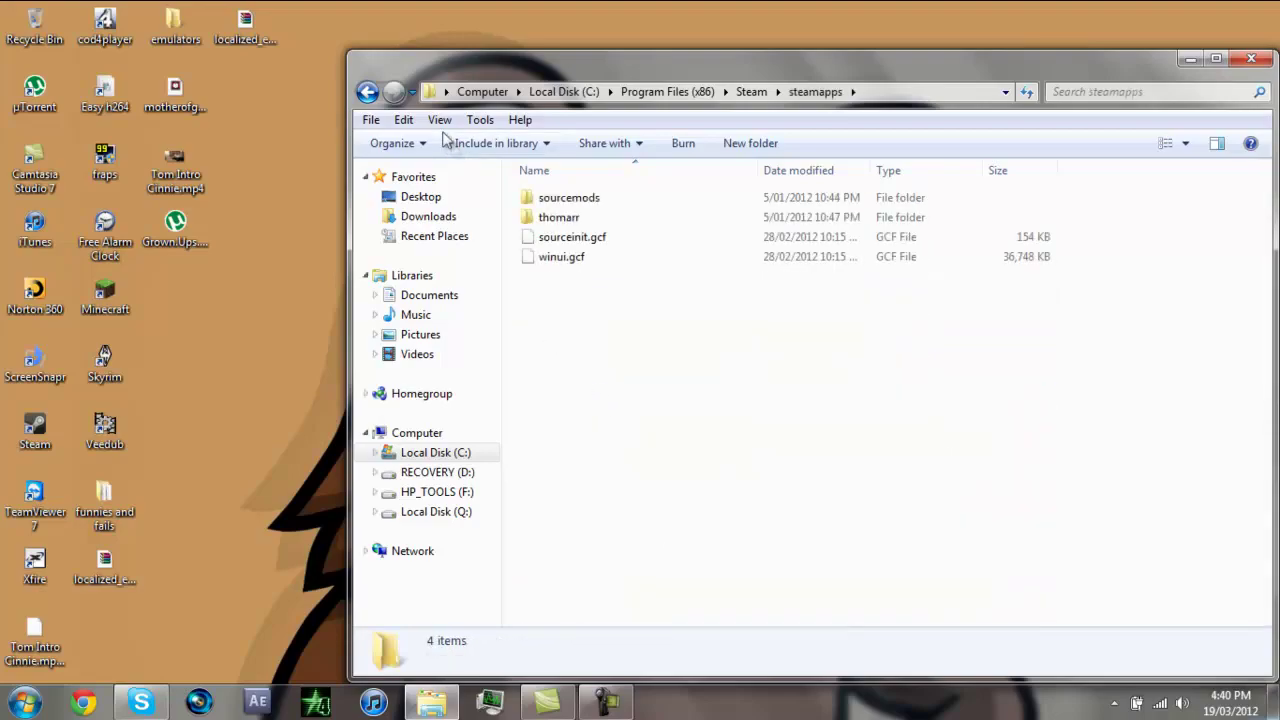
left_click(367, 92)
left_click(367, 92)
left_click(367, 92)
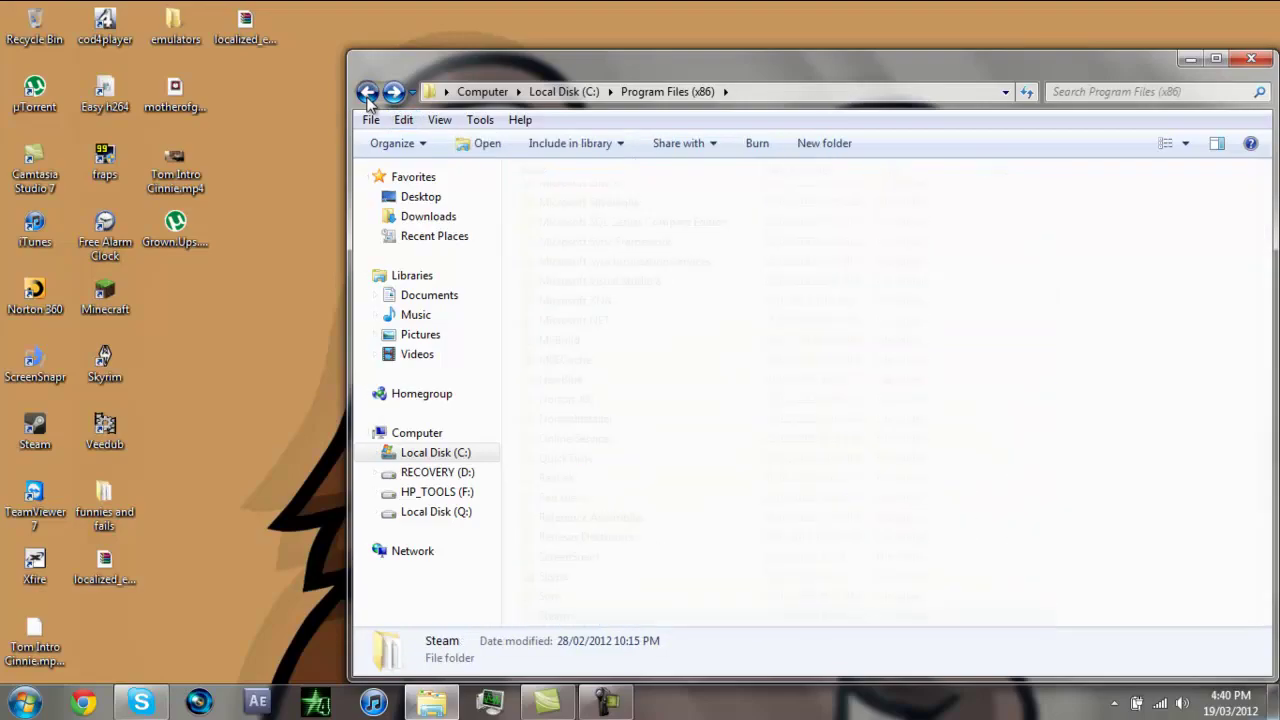
- Return via Activision to the Call of Duty 4 - Modern Warfare folder and open its main subfolder
double_click(607, 292)
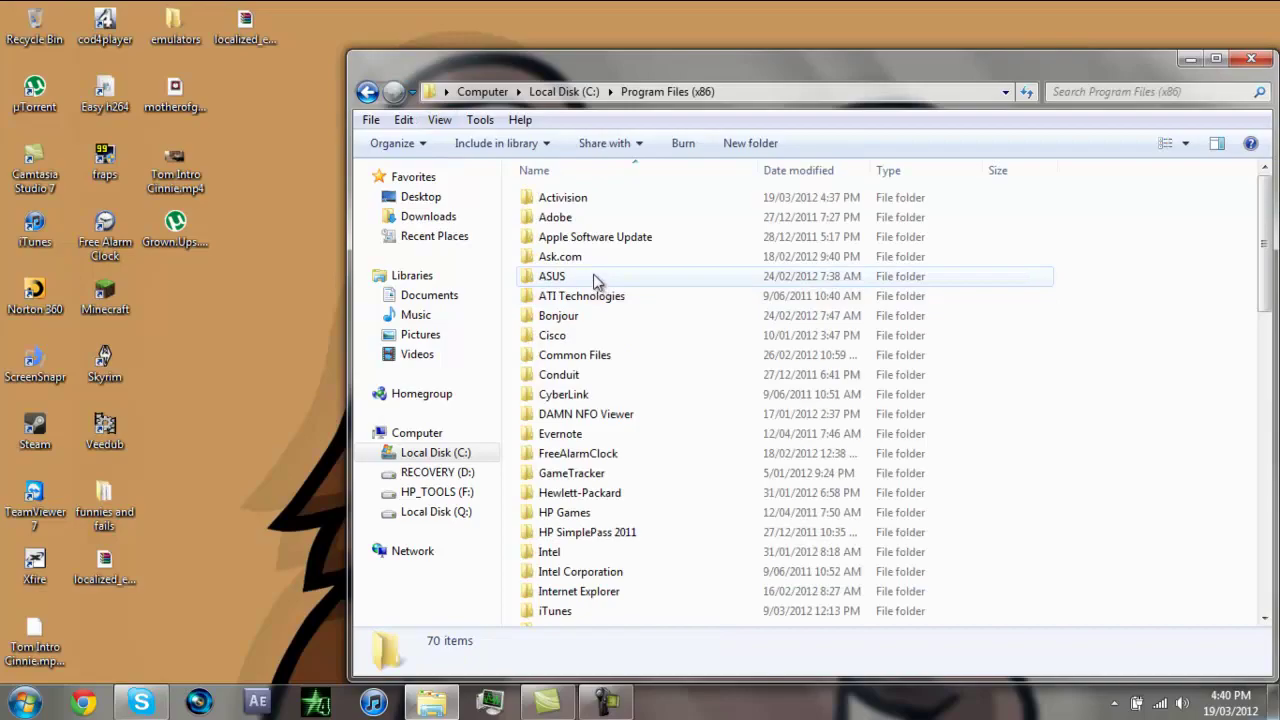
double_click(572, 199)
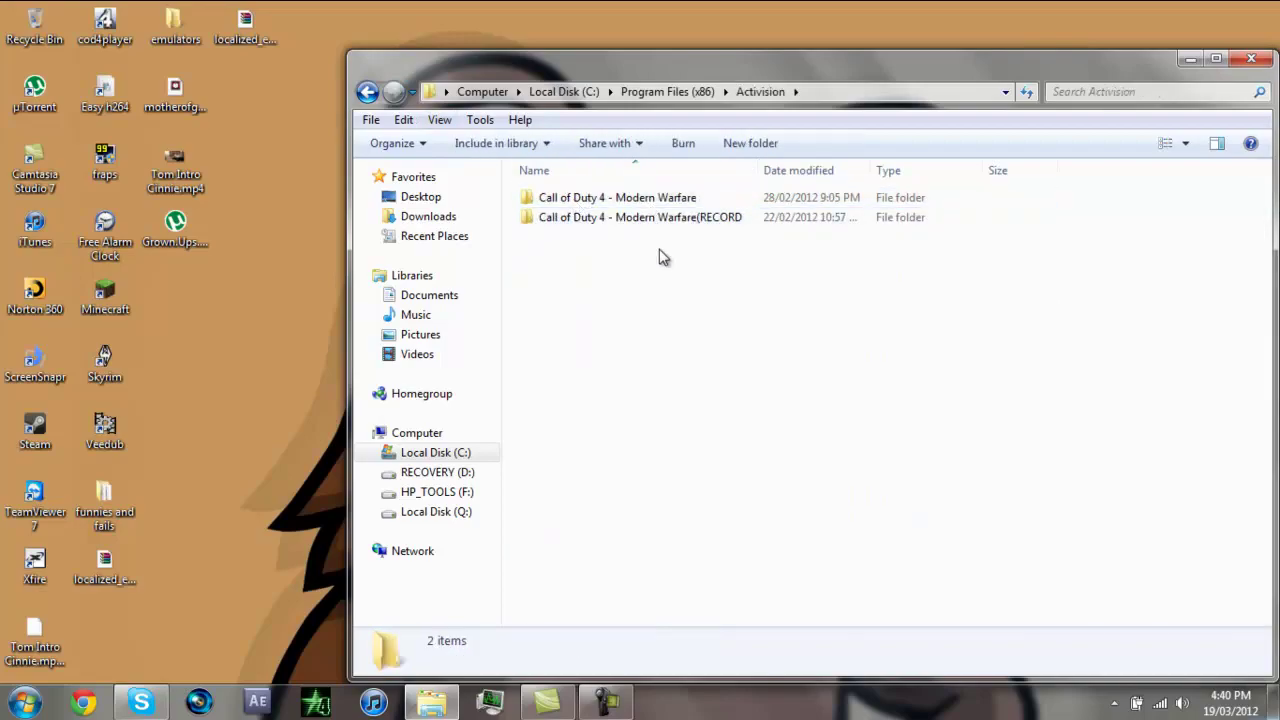
double_click(712, 202)
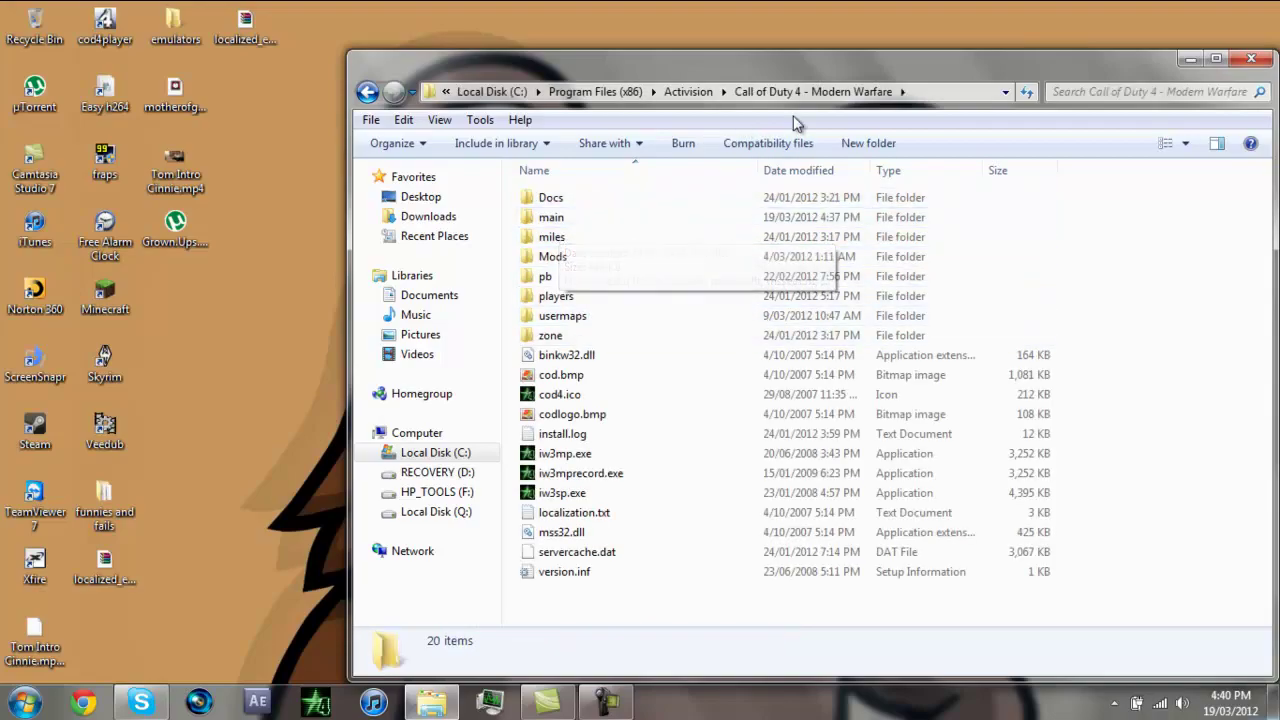
double_click(568, 217)
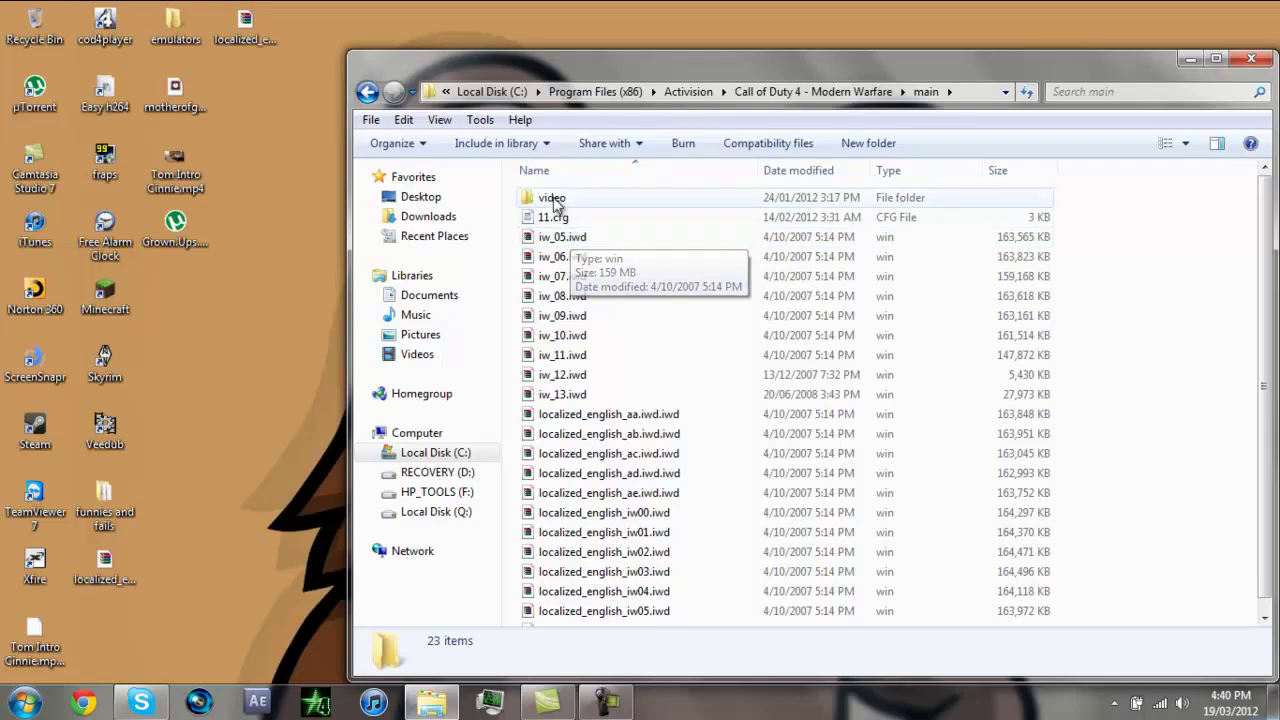
- Inspect the localized_english_aa and localized_english_ae .iwd files, then close the Explorer window
left_click(581, 418)
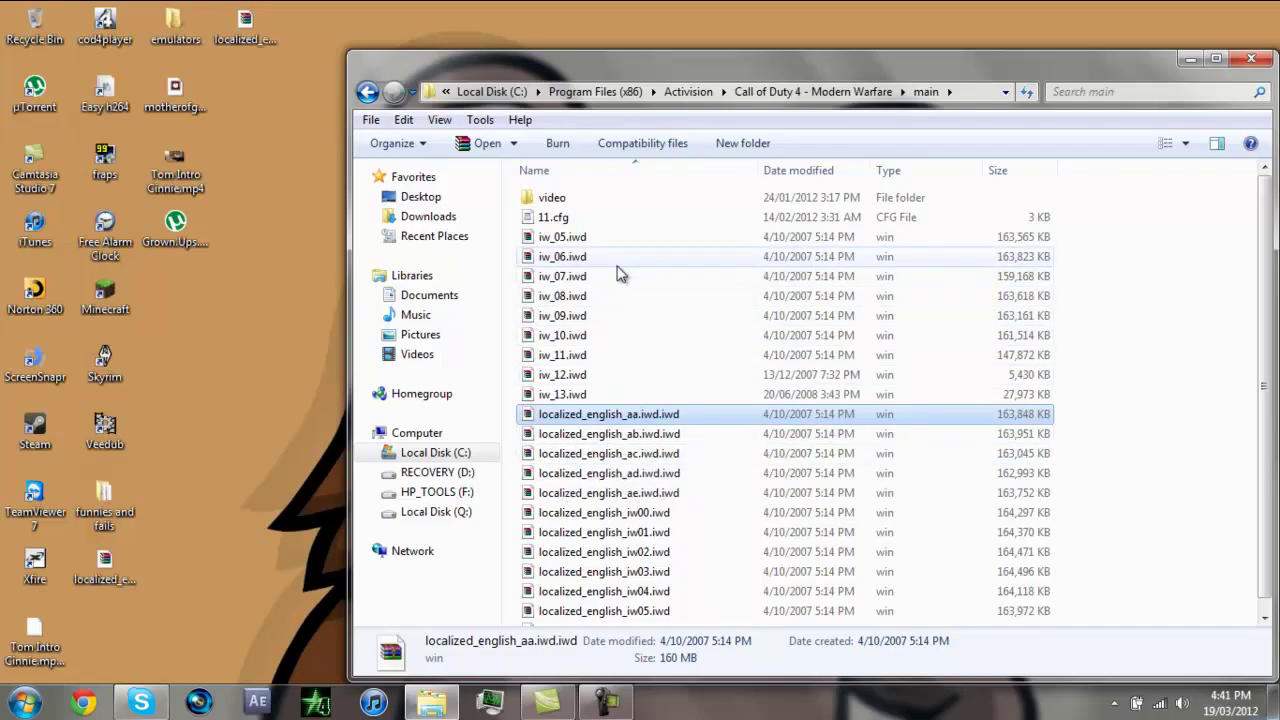
left_click(636, 500)
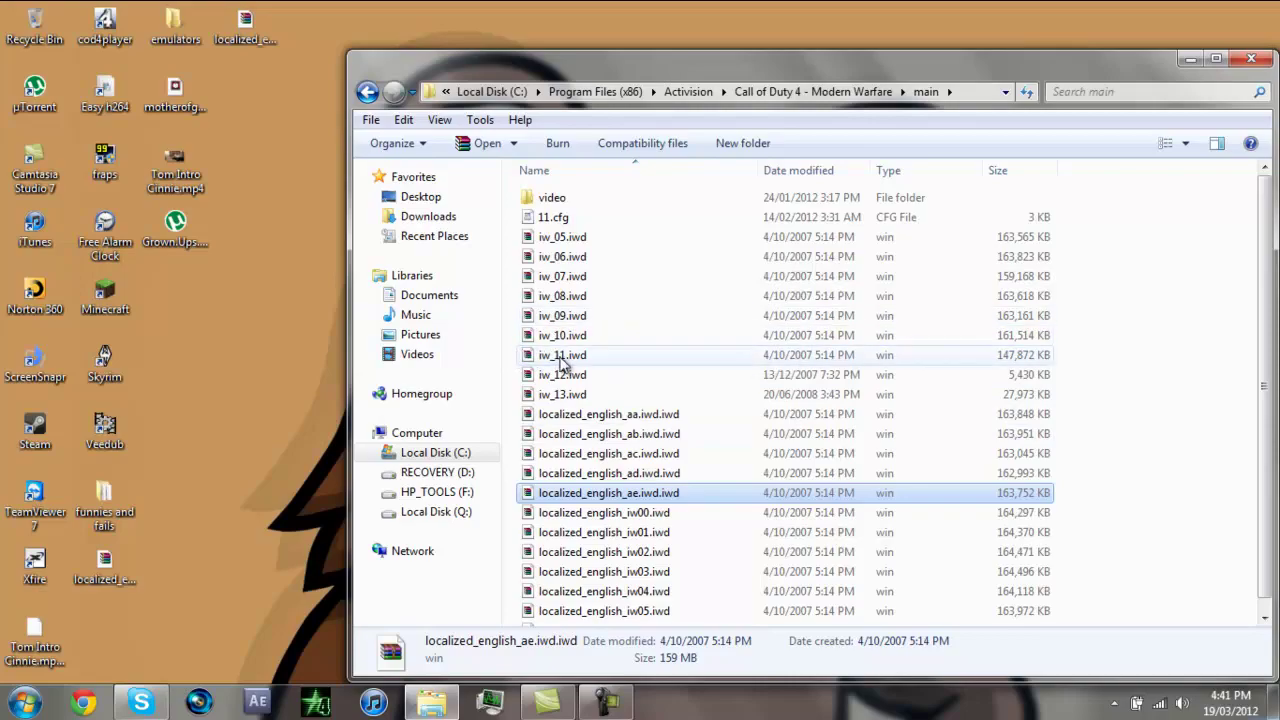
left_click(1248, 62)
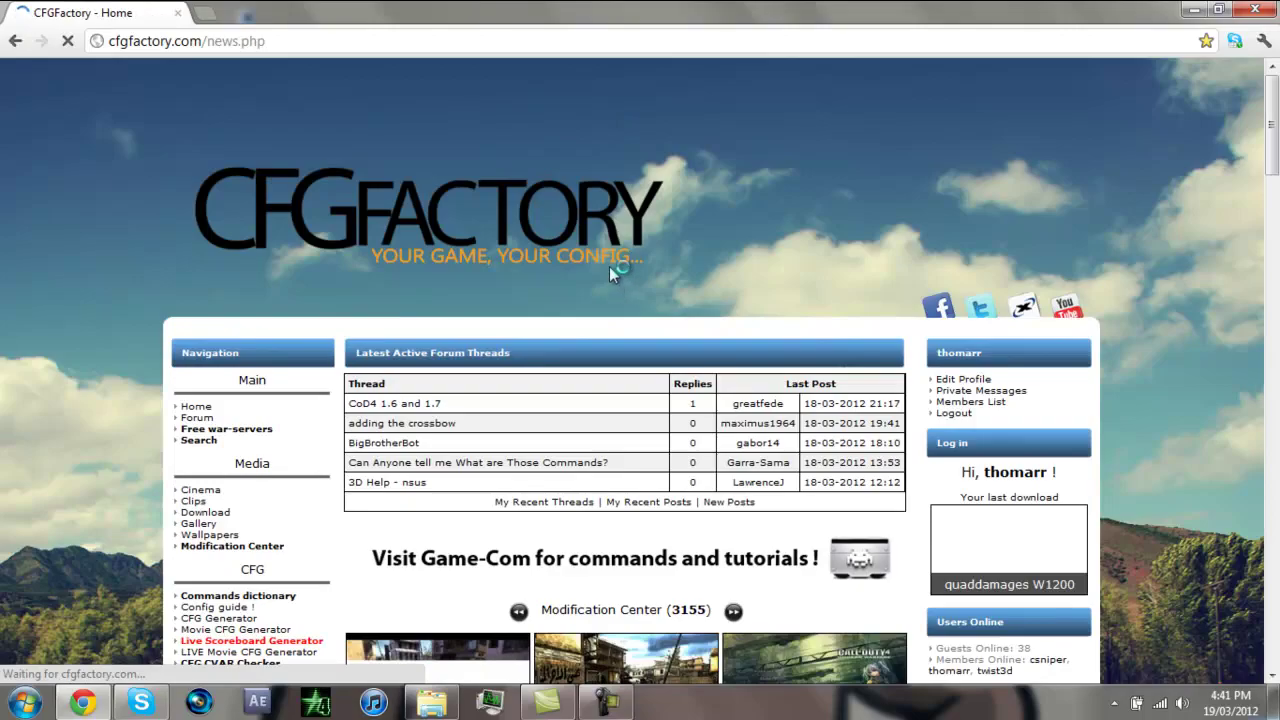
- Go to CFGFactory's Modification Center and browse the Camos and weapon skin categories
scroll(609, 266, "down", 4)
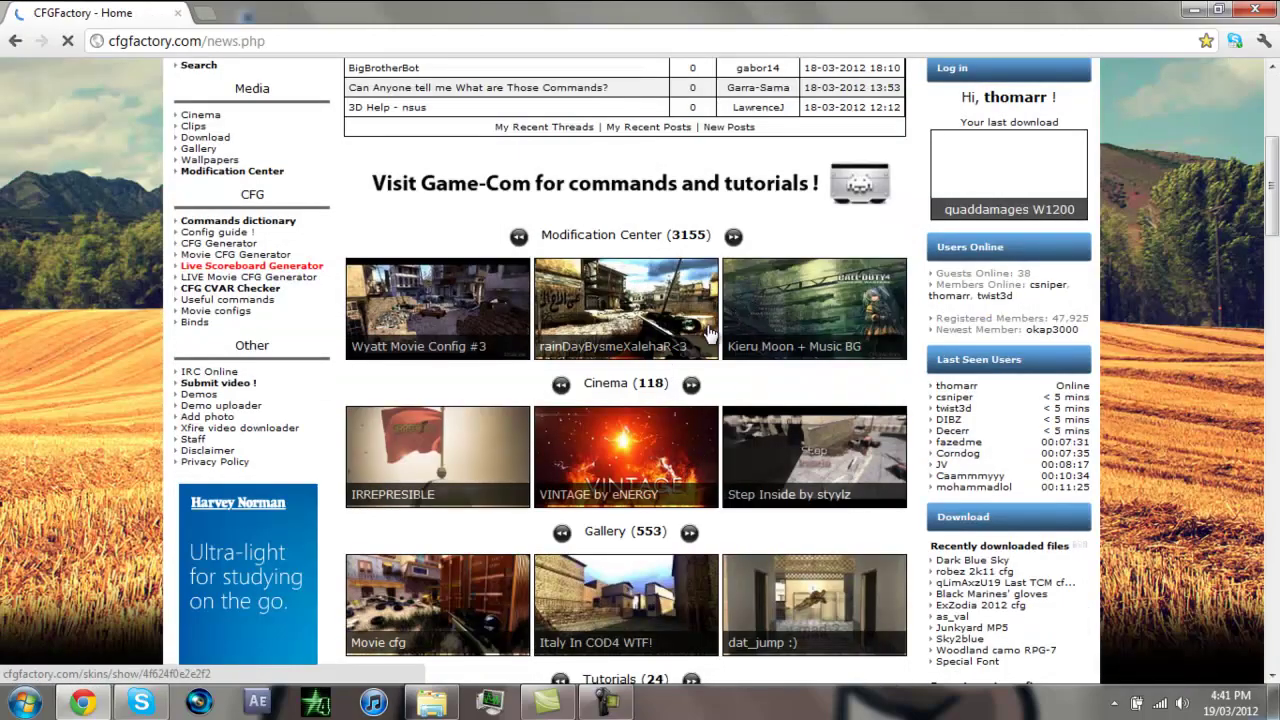
scroll(240, 335, "up", 3)
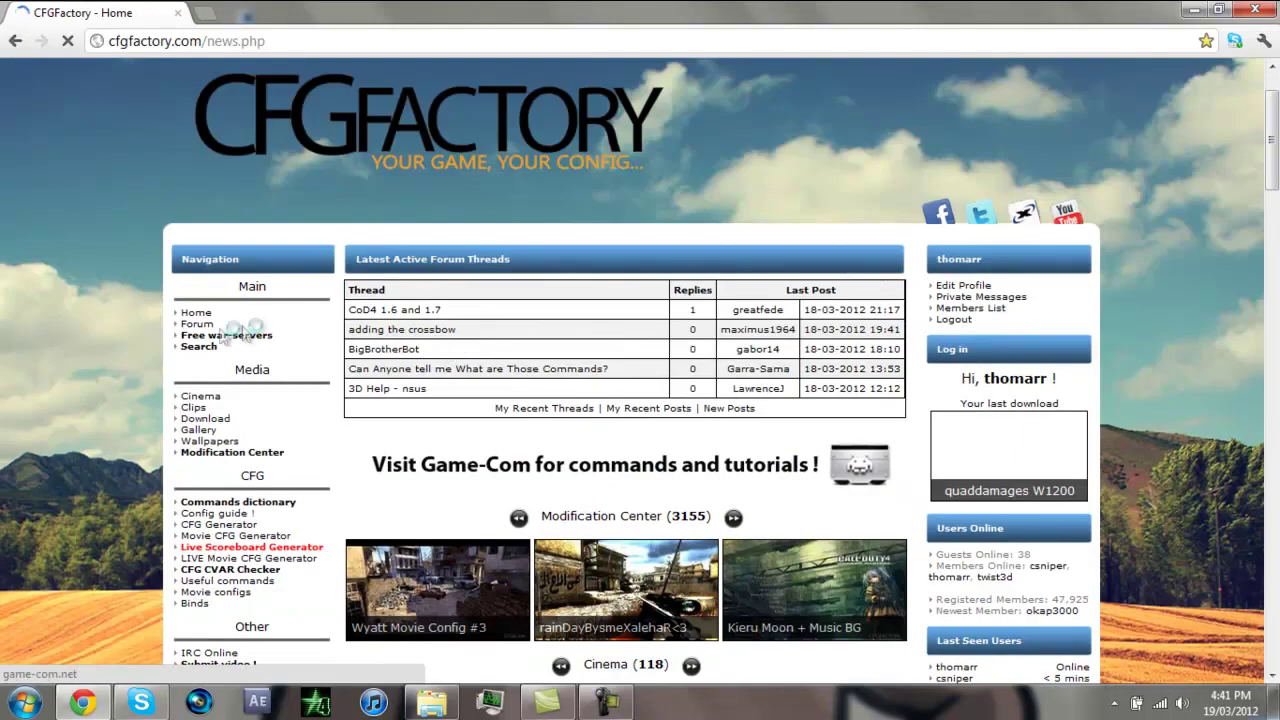
left_click(230, 454)
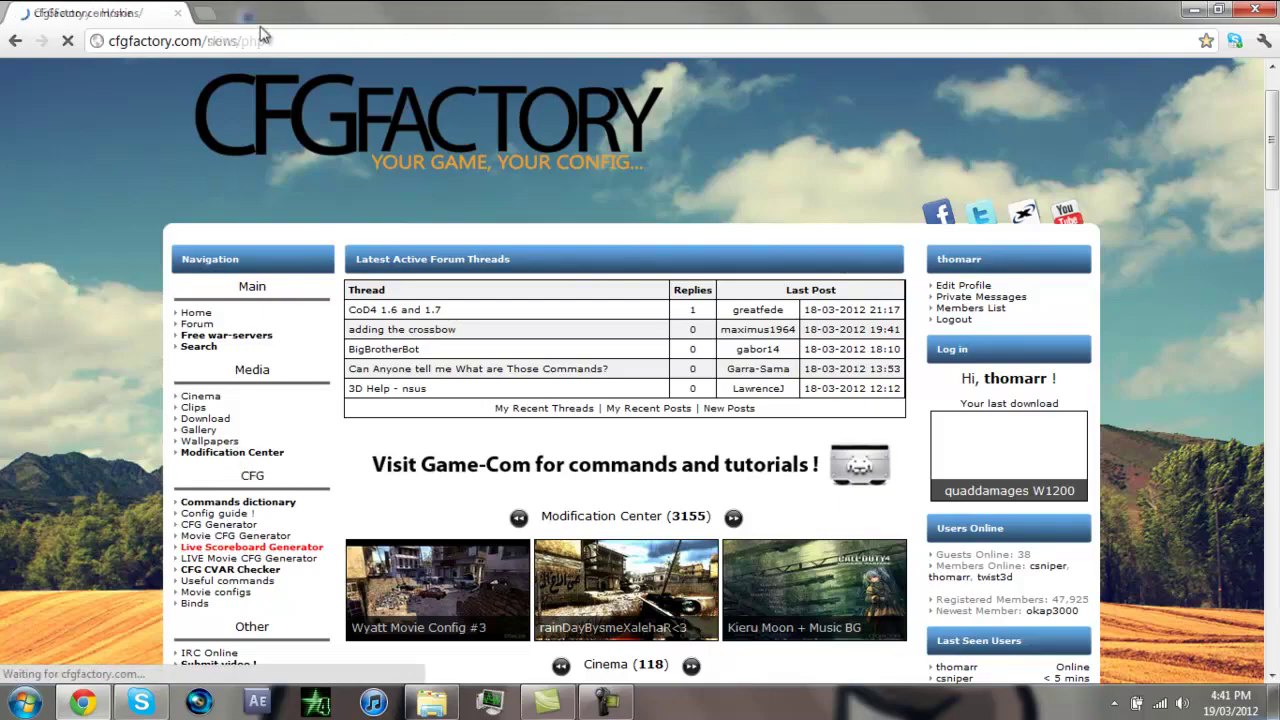
scroll(566, 398, "down", 8)
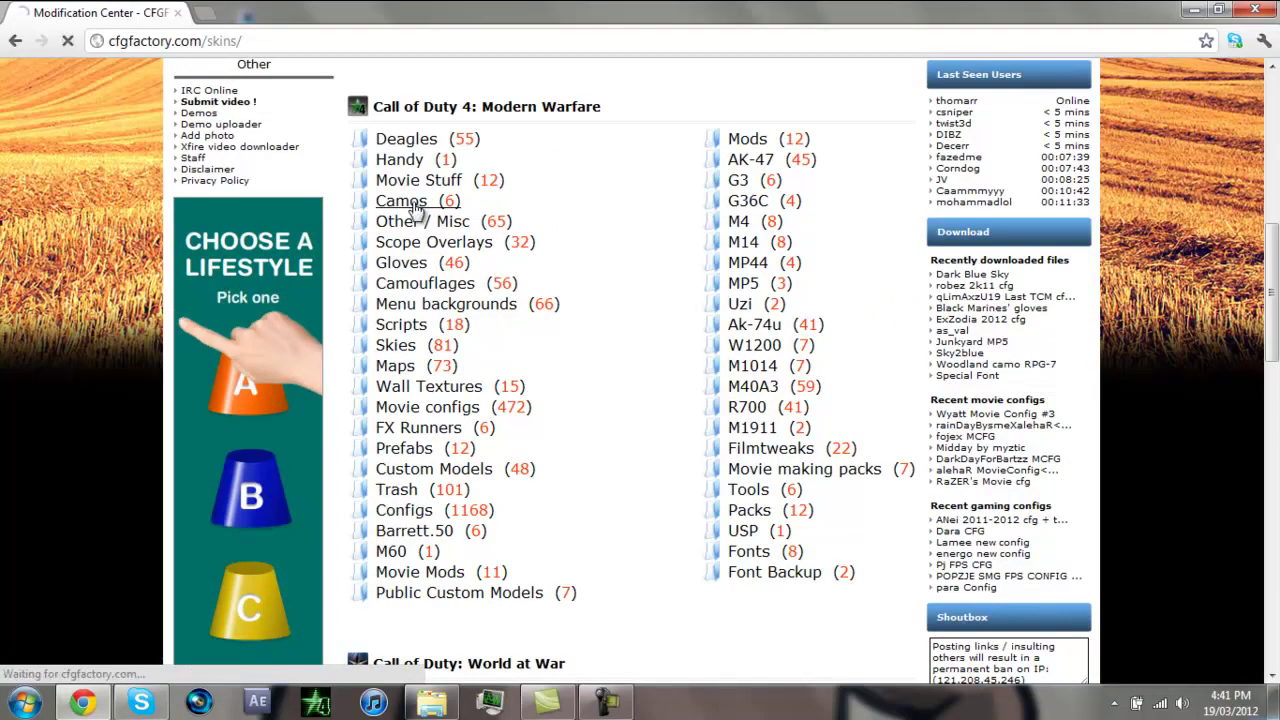
left_click(414, 202)
key("BackSpace")
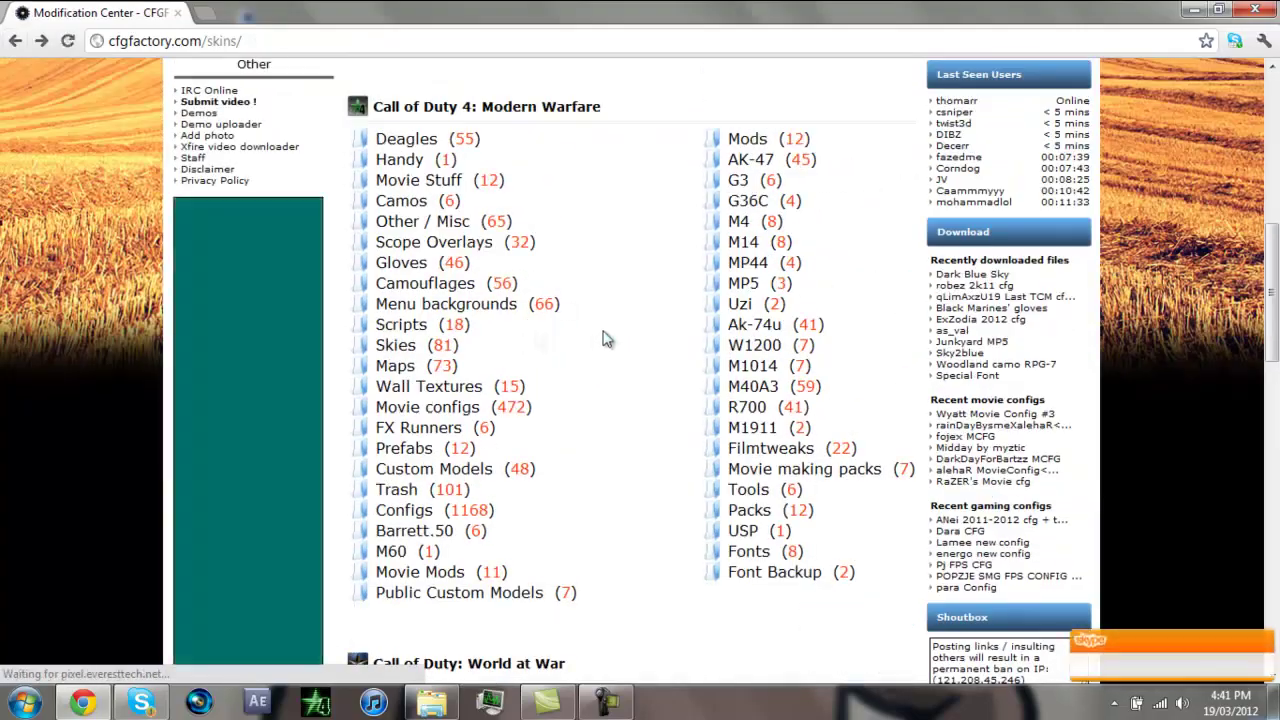
left_click(762, 378)
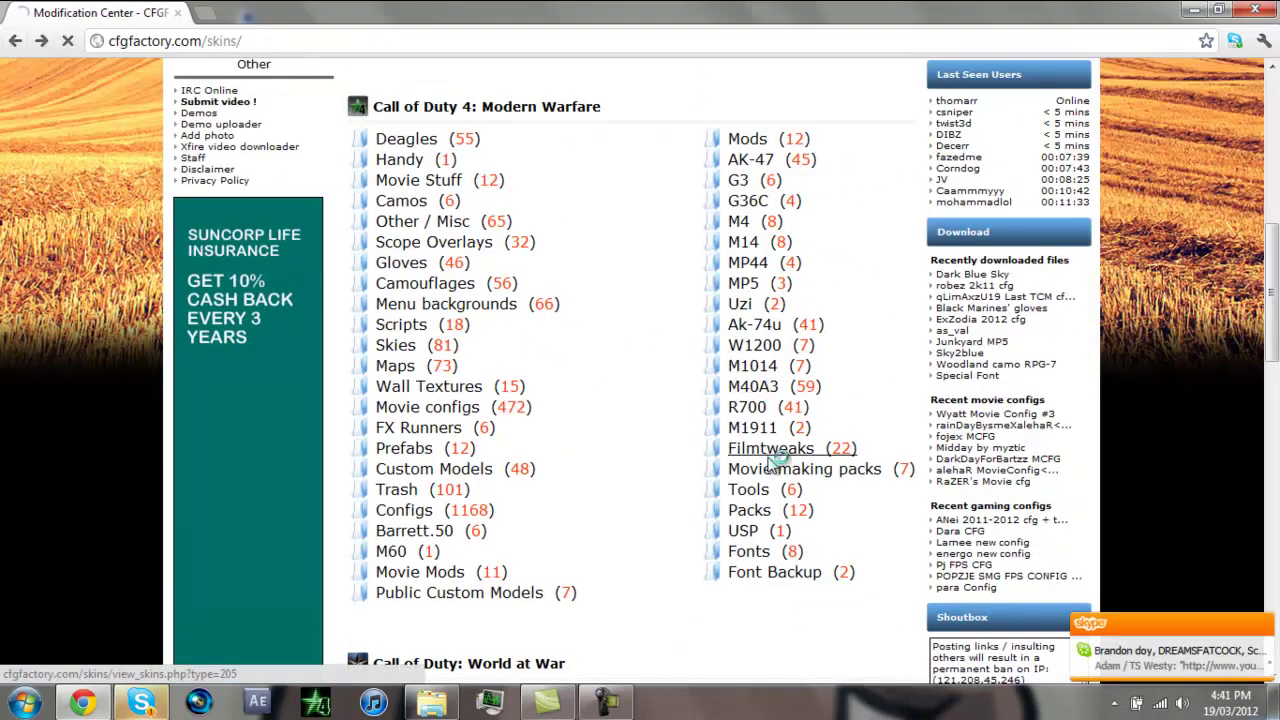
key("BackSpace")
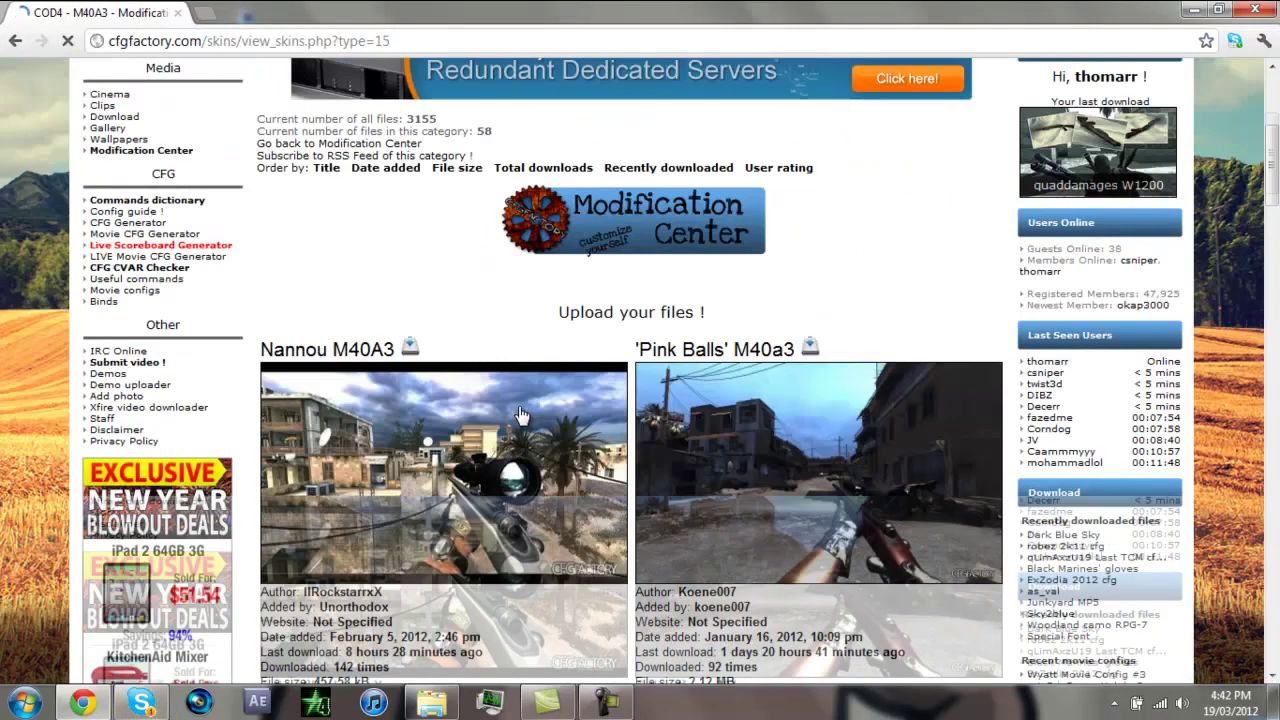
scroll(531, 386, "down", 14)
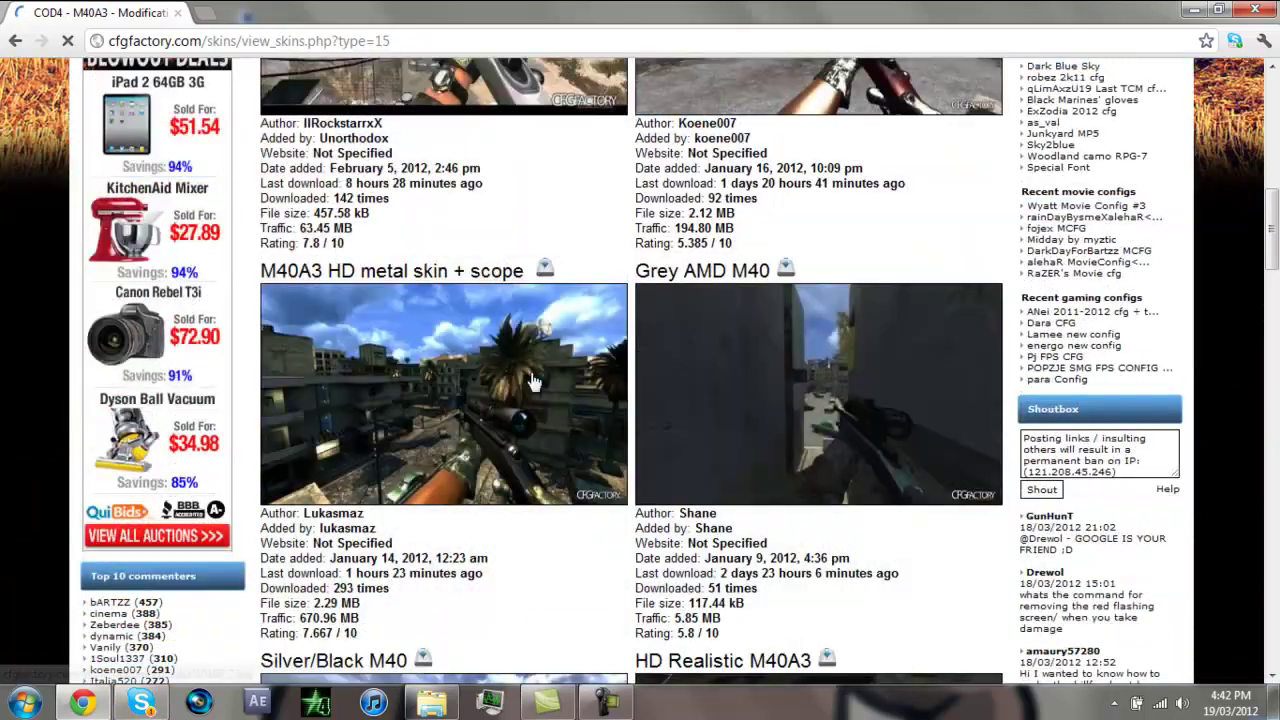
scroll(542, 370, "down", 7)
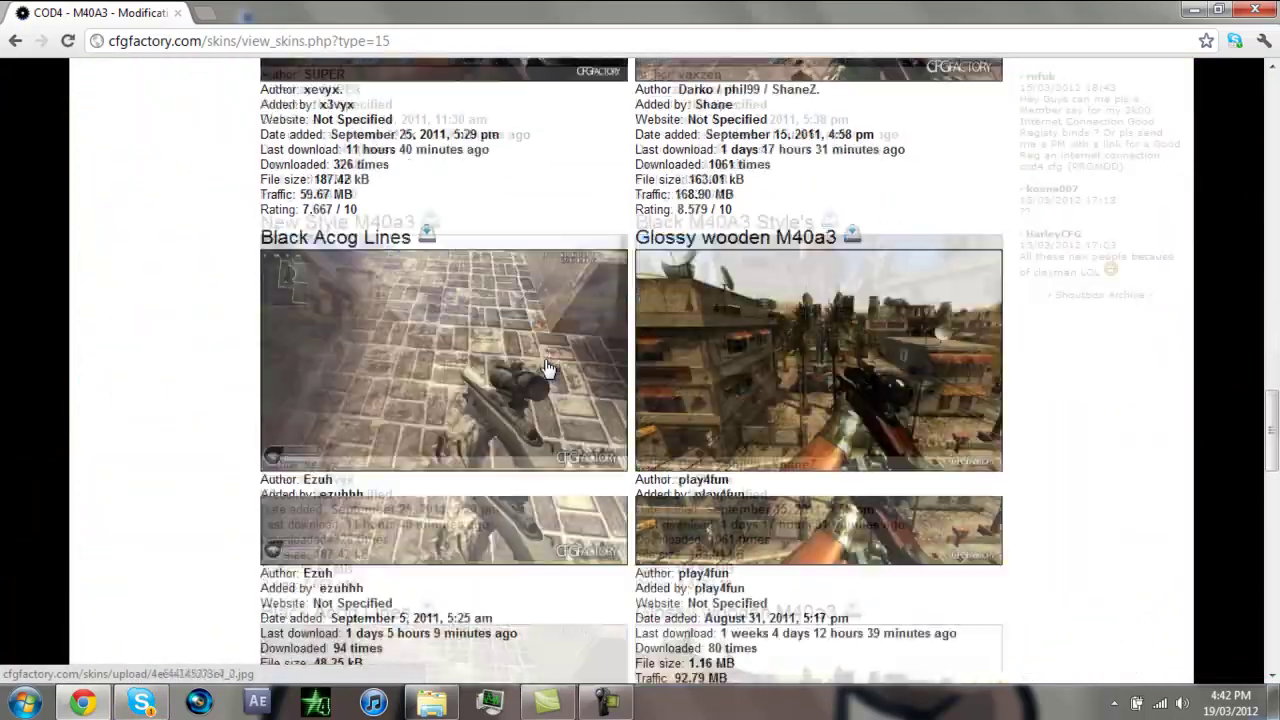
scroll(545, 368, "up", 3)
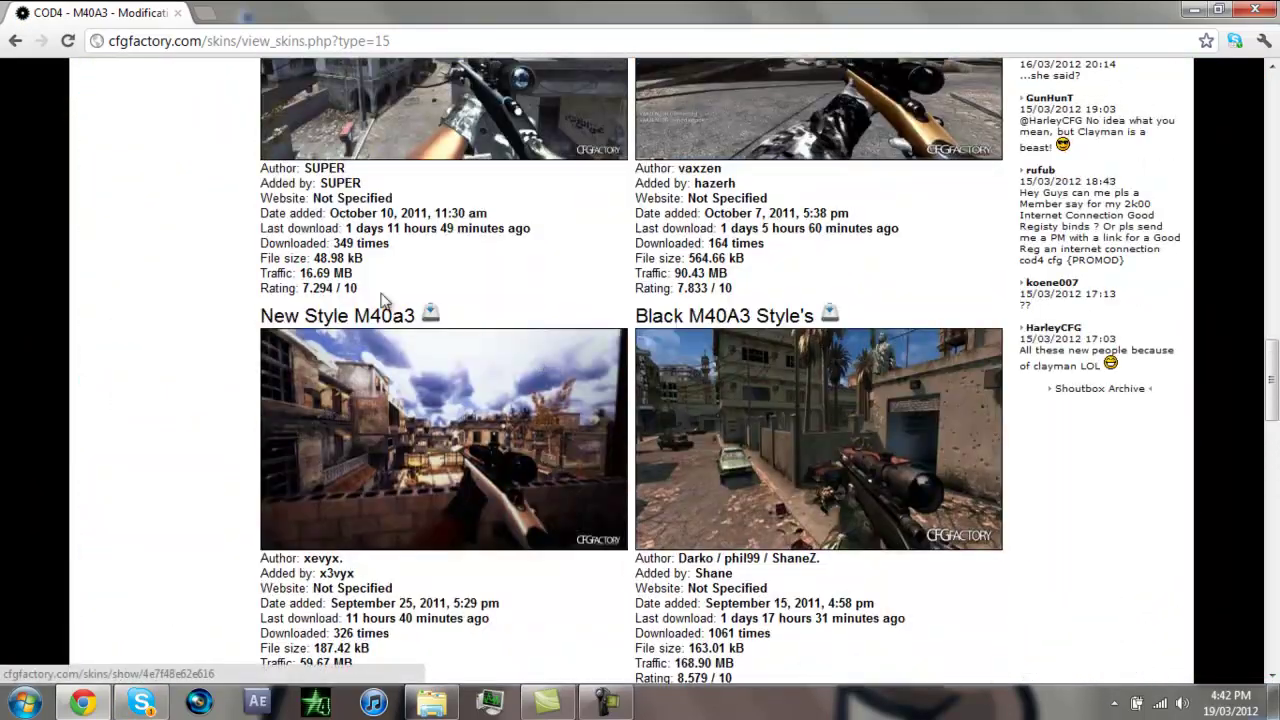
left_click(431, 316)
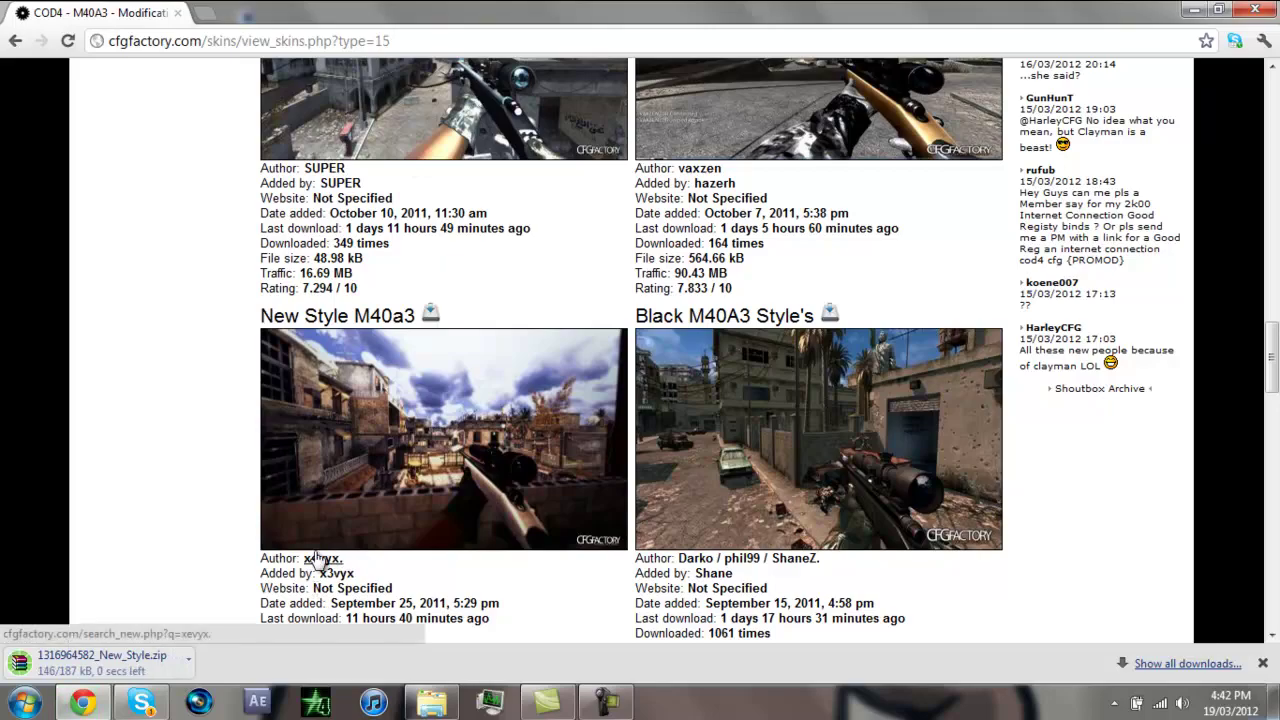
left_click(1221, 10)
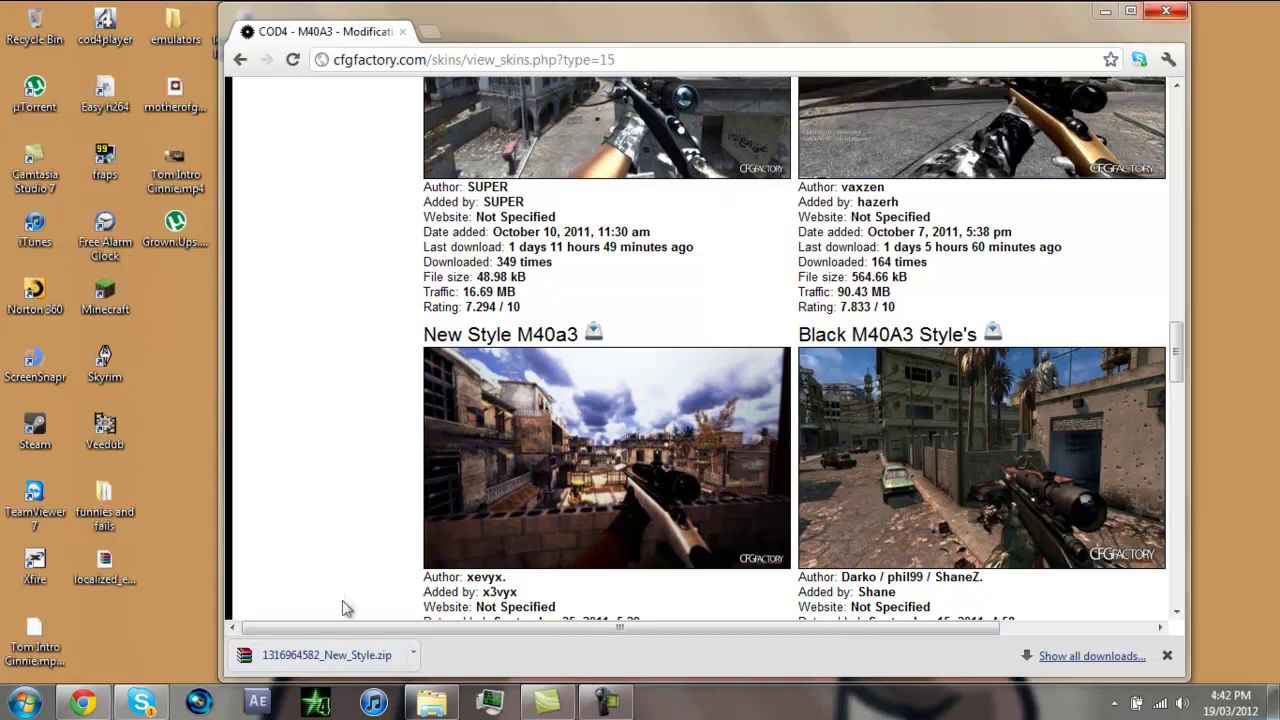
left_click_drag(255, 655, 195, 430)
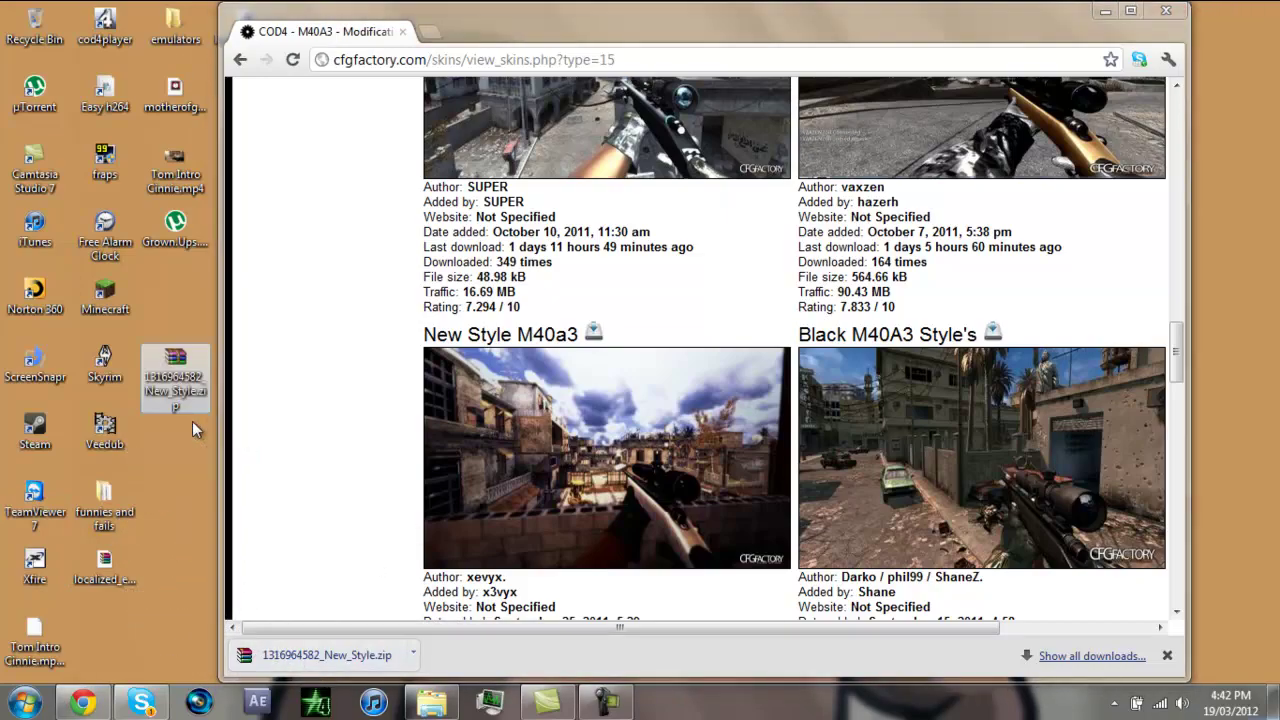
left_click(1165, 10)
left_click_drag(175, 370, 380, 30)
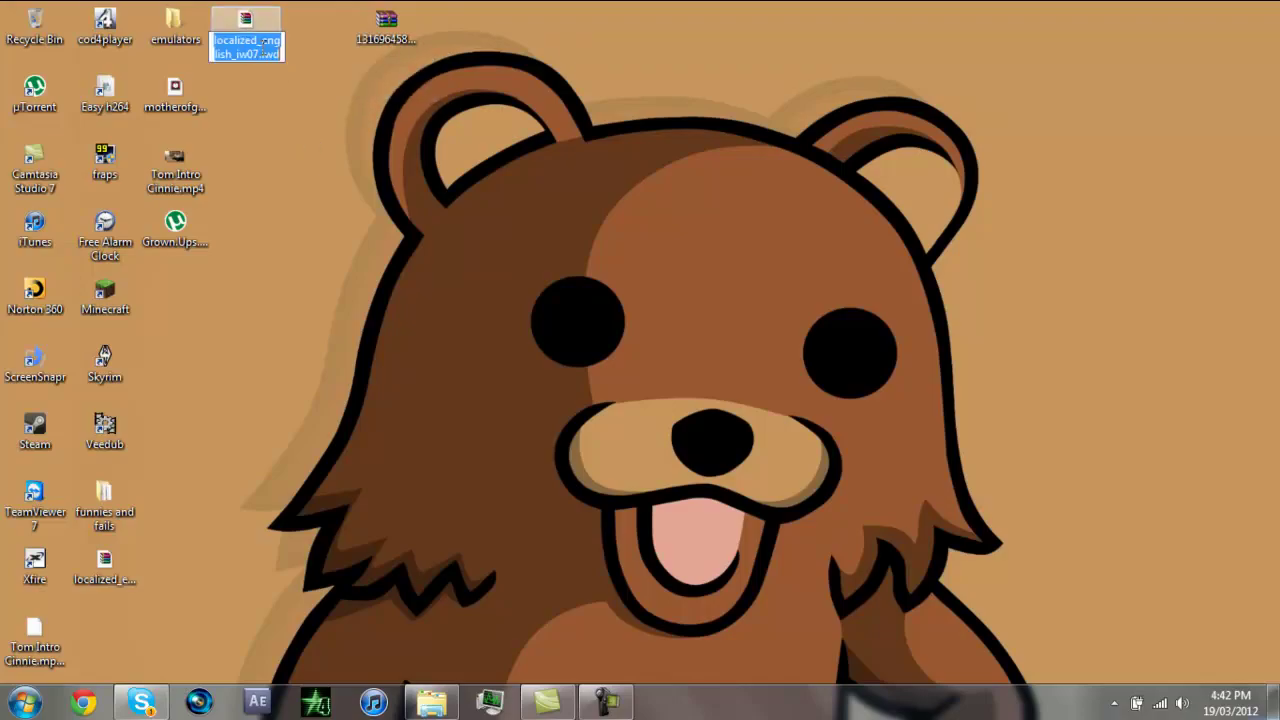
double_click(257, 28)
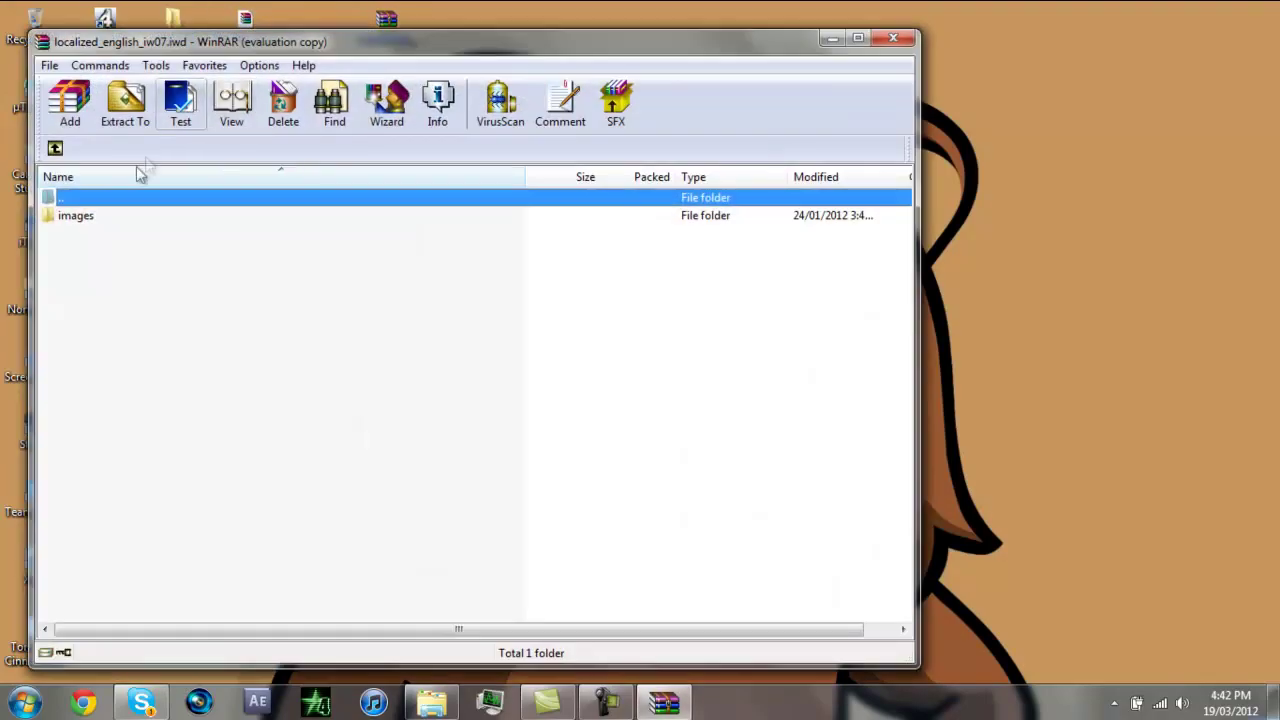
double_click(117, 216)
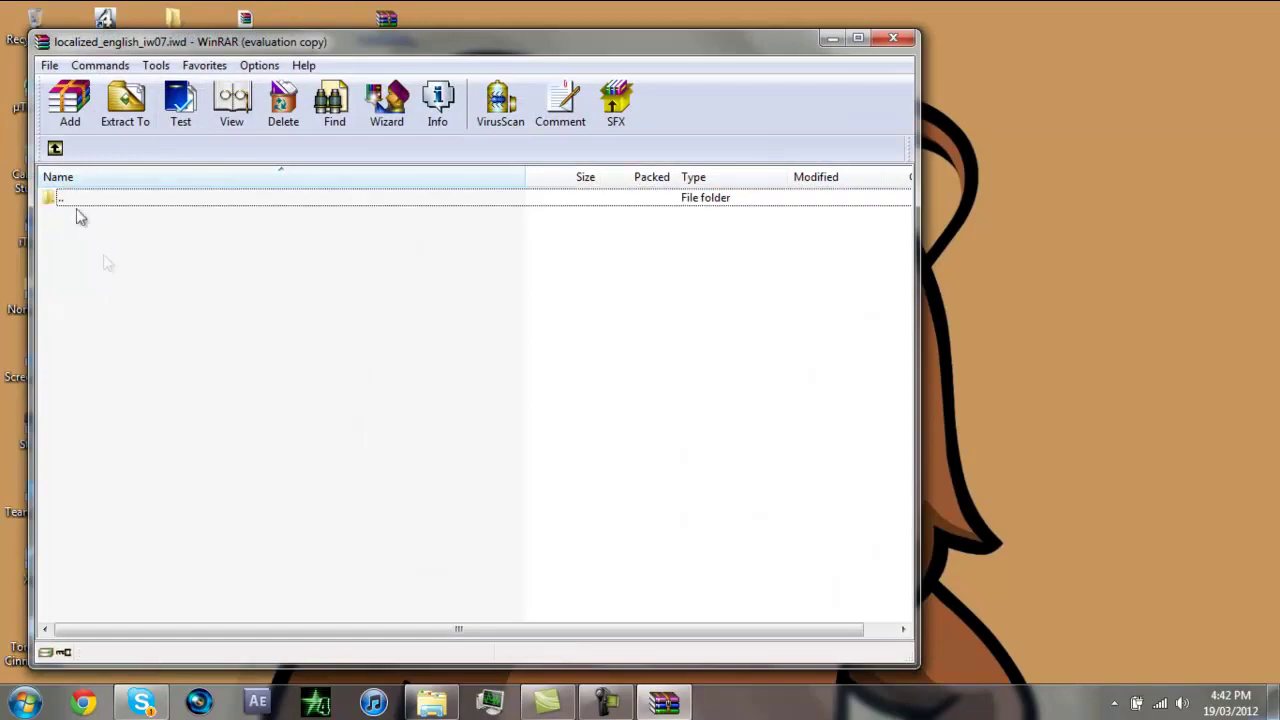
left_click(893, 42)
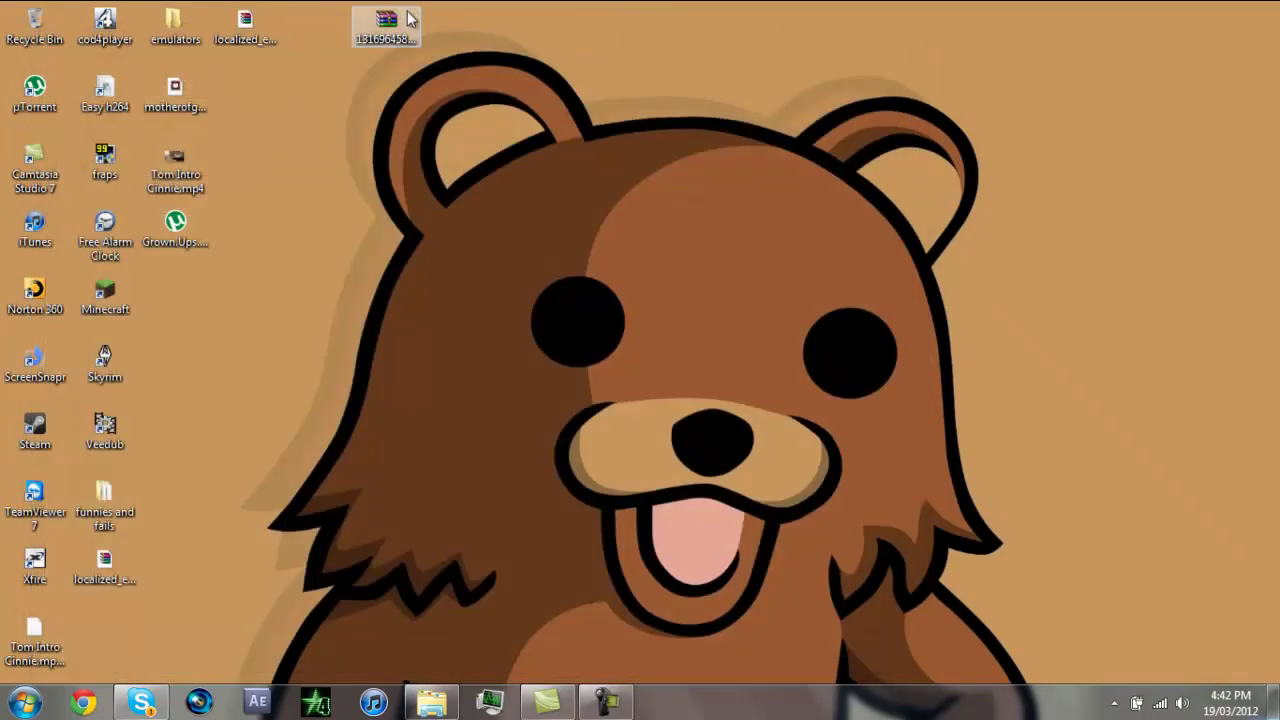
double_click(408, 24)
left_click_drag(341, 41, 690, 78)
- Reopen New_Style.zip, enter its New Style folder showing both mtl_weapon_m40a3 iwi files, and park the window top-right
left_click(433, 706)
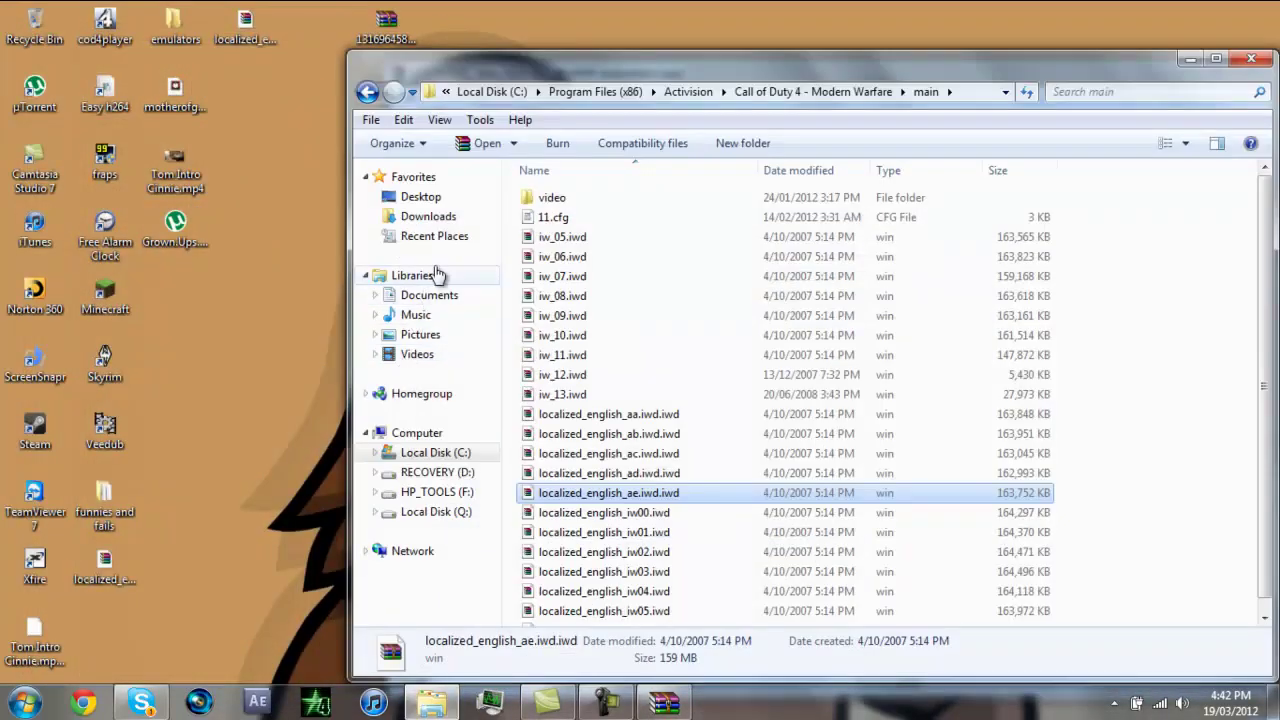
left_click(226, 365)
key("Return")
left_click(1251, 58)
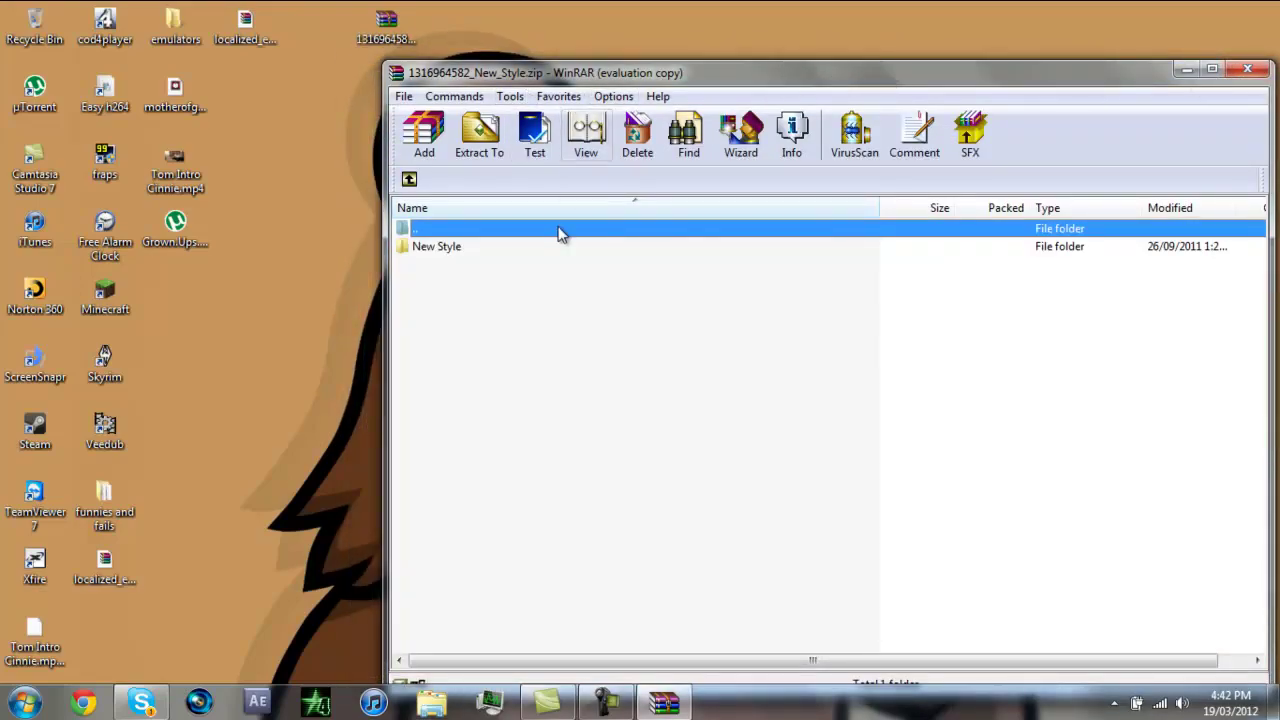
double_click(477, 248)
left_click_drag(531, 322, 496, 264)
left_click(586, 380)
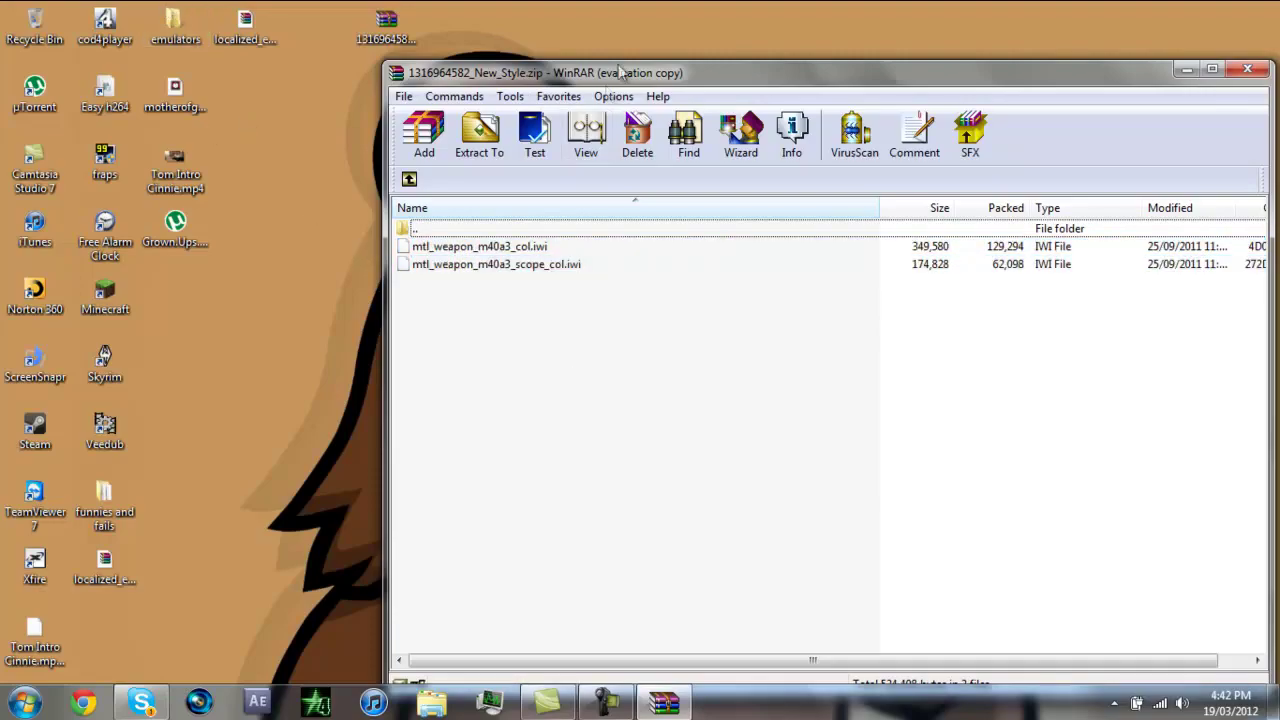
left_click_drag(964, 80, 1012, 23)
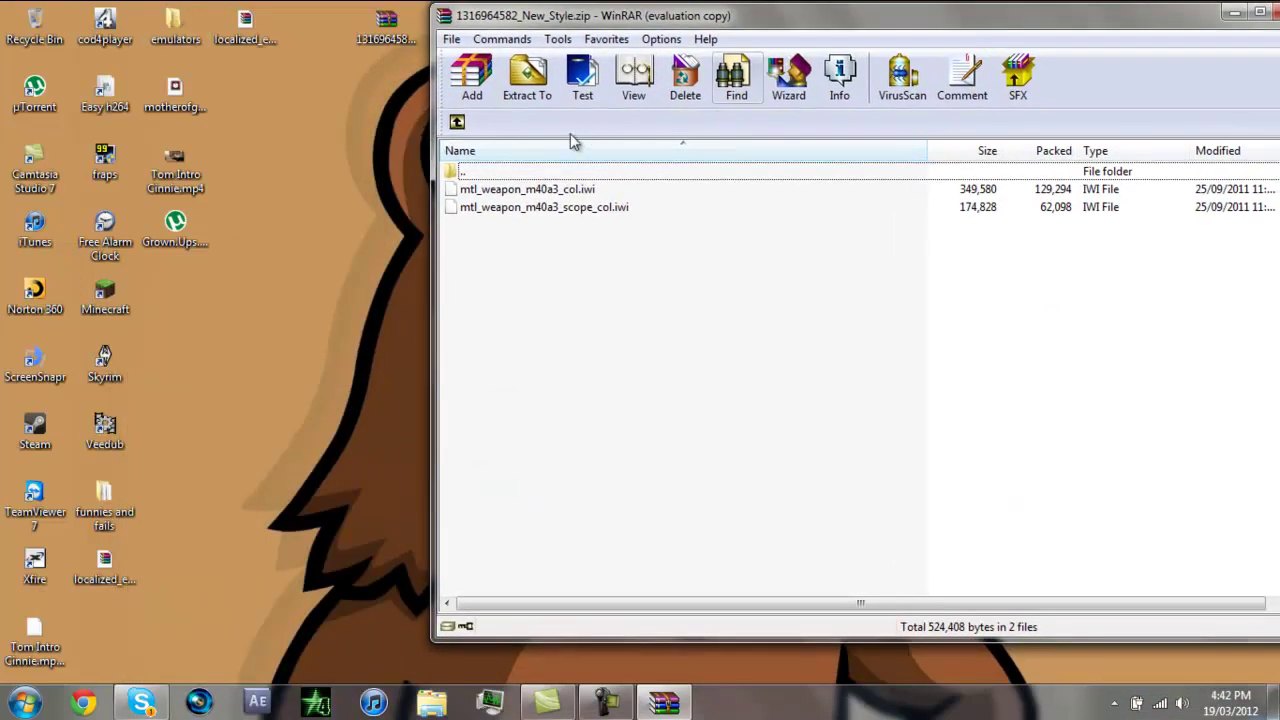
left_click(257, 22)
- Copy mtl_weapon_m40a3_col.iwi and mtl_weapon_m40a3_scope_col.iwi into the images folder of localized_english_iw07.iwd
double_click(257, 22)
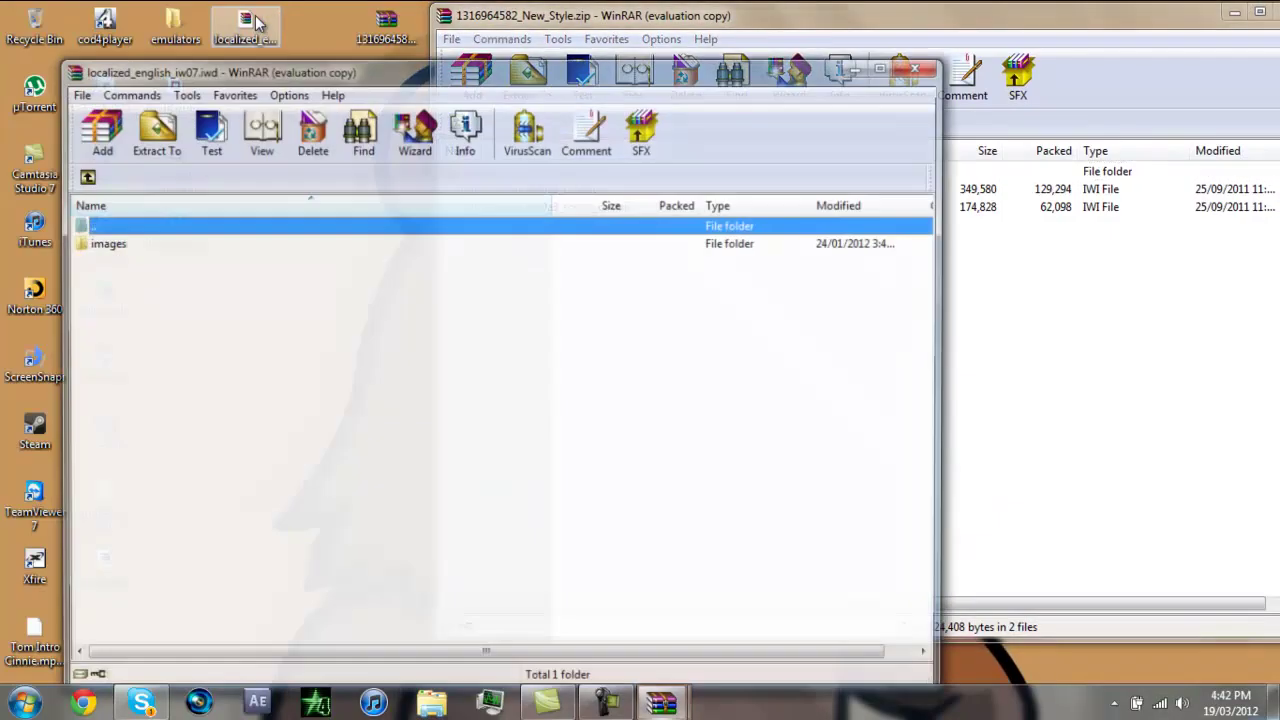
left_click_drag(320, 68, 264, 40)
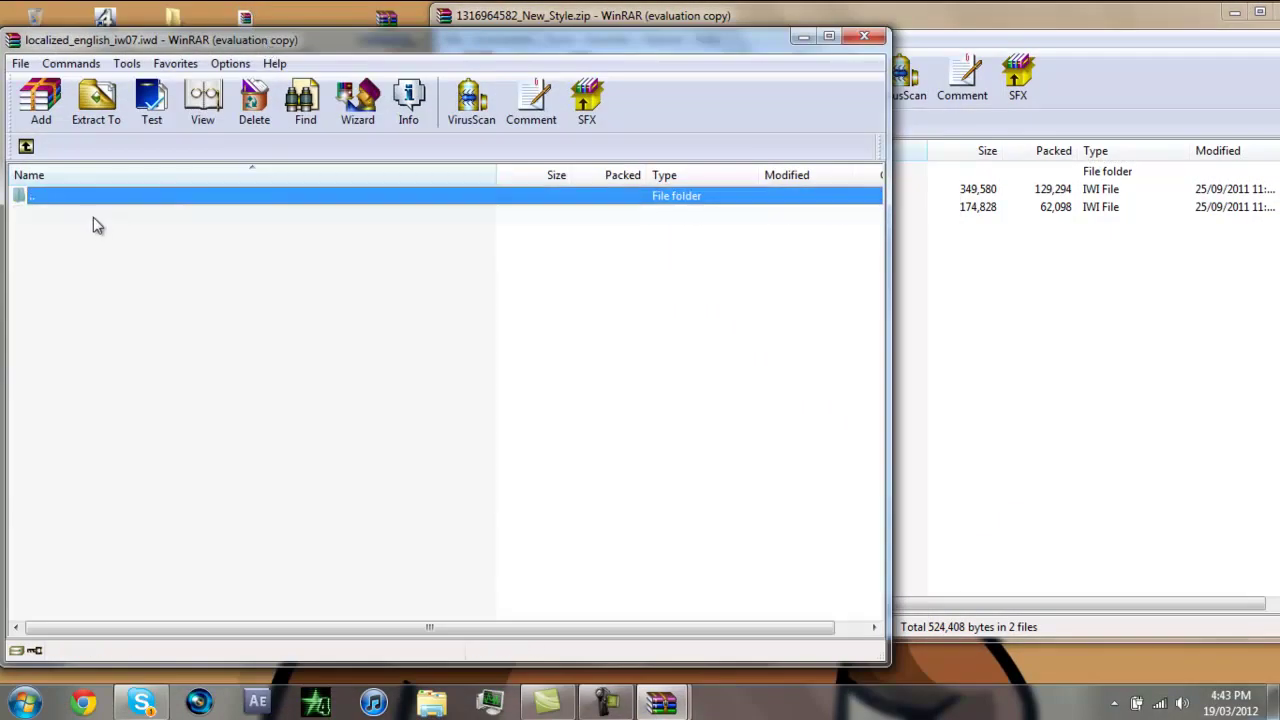
left_click(1163, 308)
left_click_drag(773, 268, 140, 278)
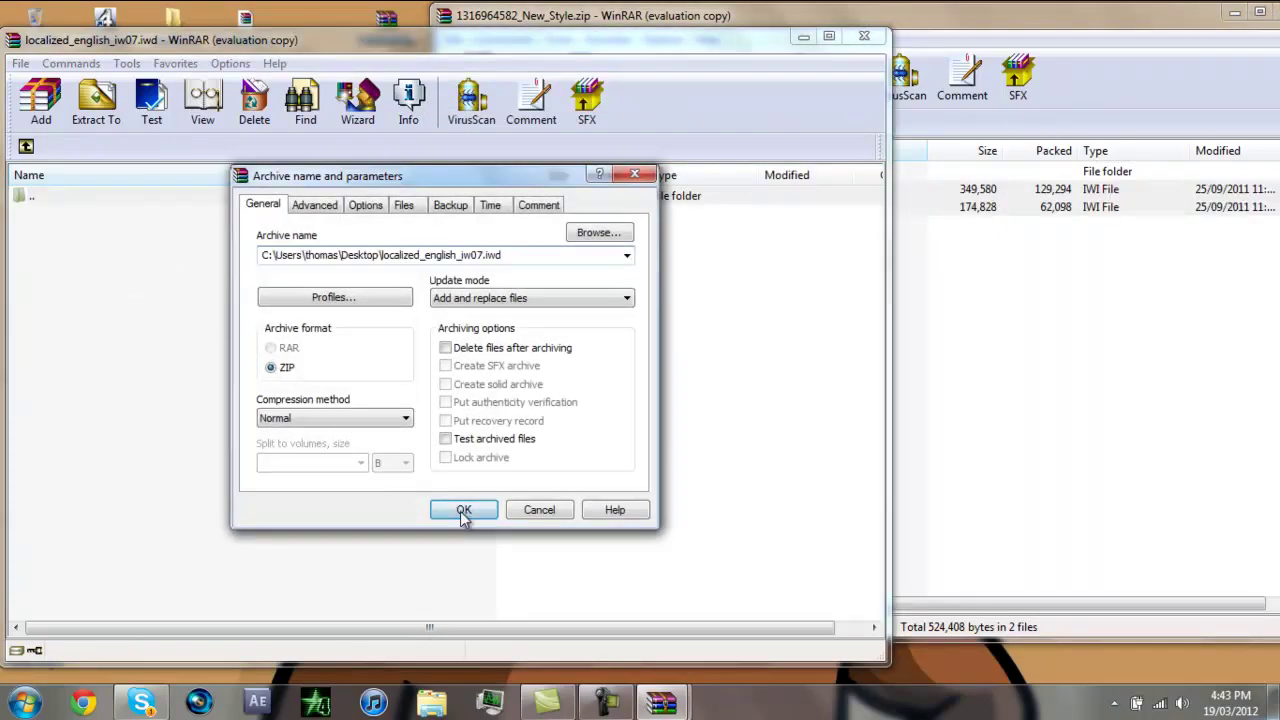
left_click(463, 509)
- Close the New Style zip window and the iwd archive window
left_click(995, 8)
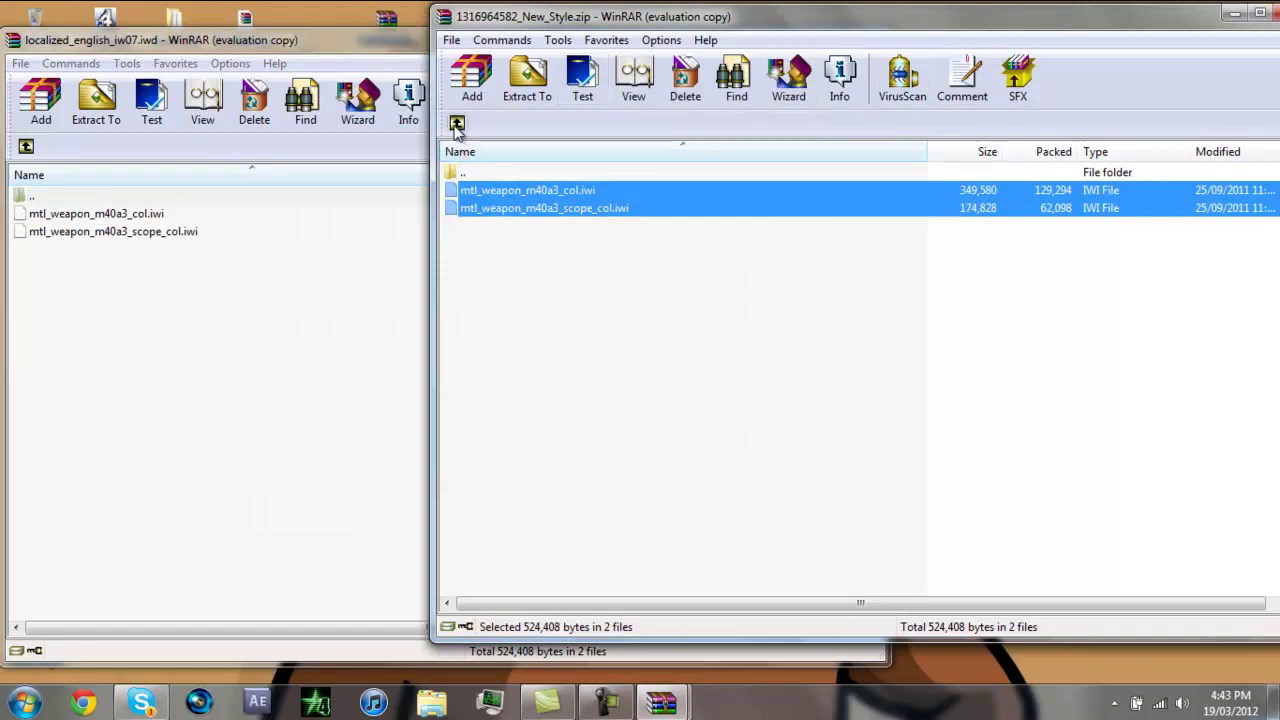
left_click(457, 122)
left_click(457, 122)
double_click(533, 231)
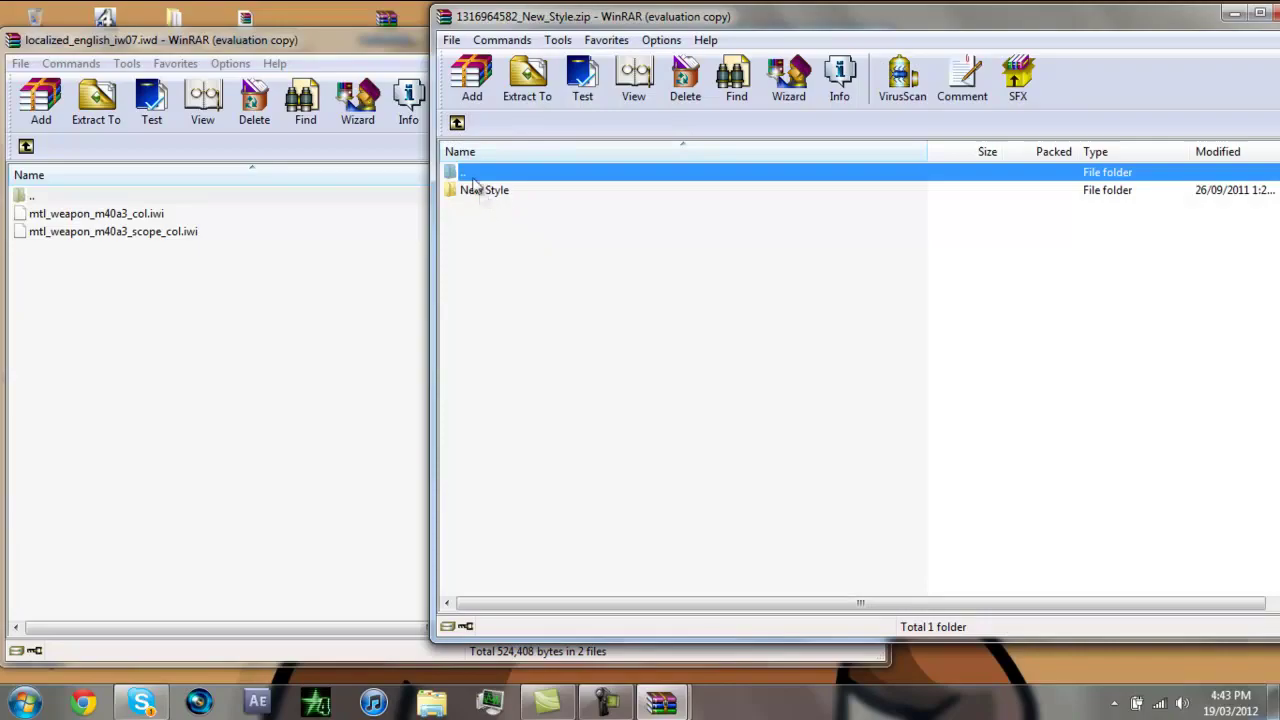
left_click(537, 20)
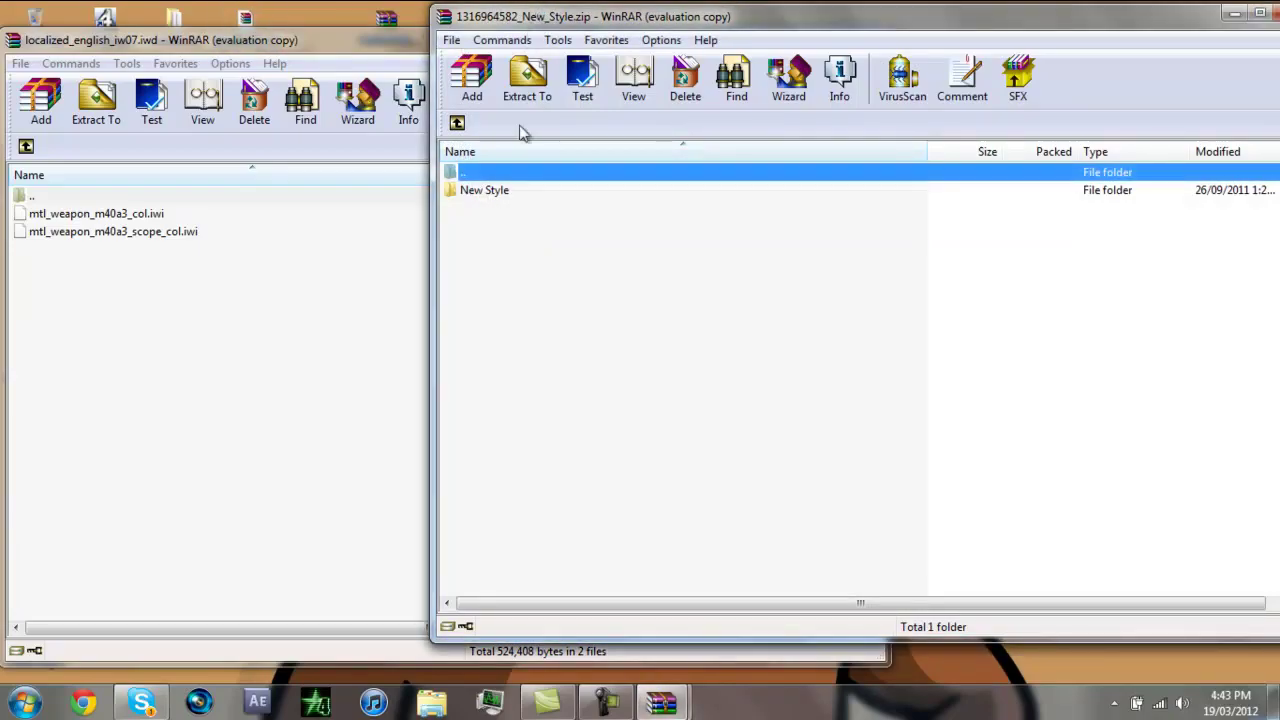
key("Escape")
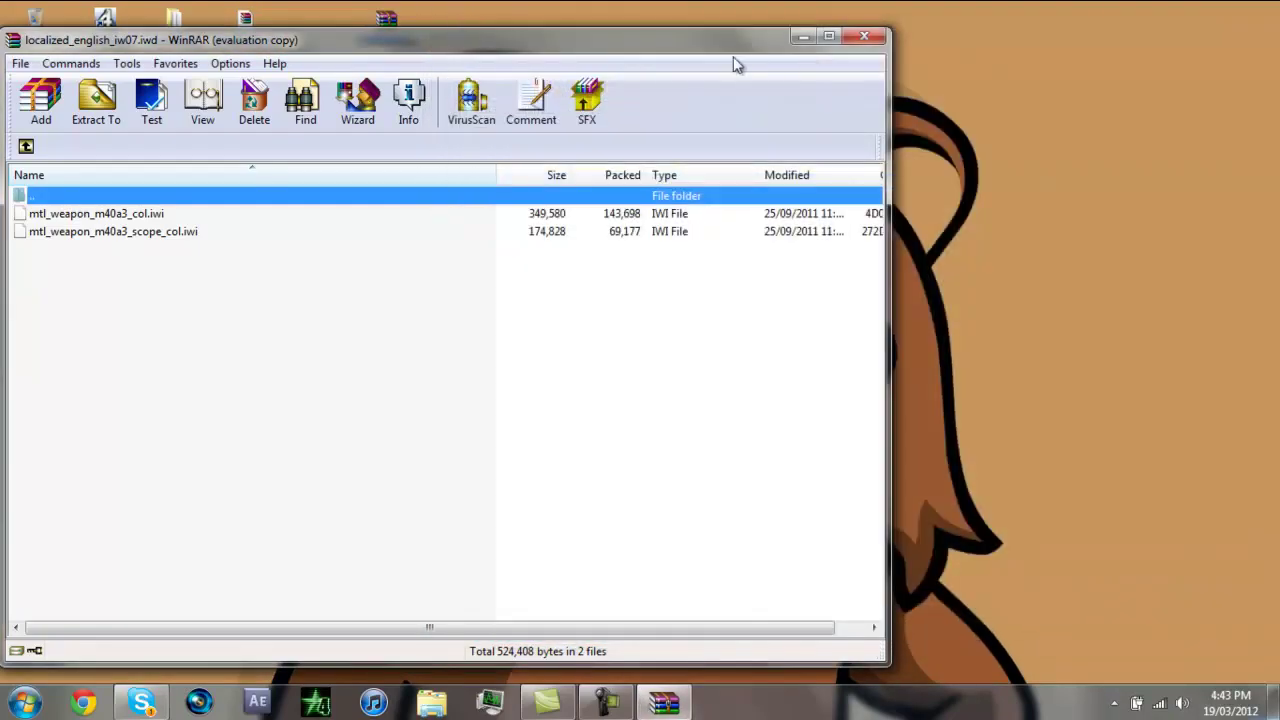
left_click(864, 37)
left_click(385, 33)
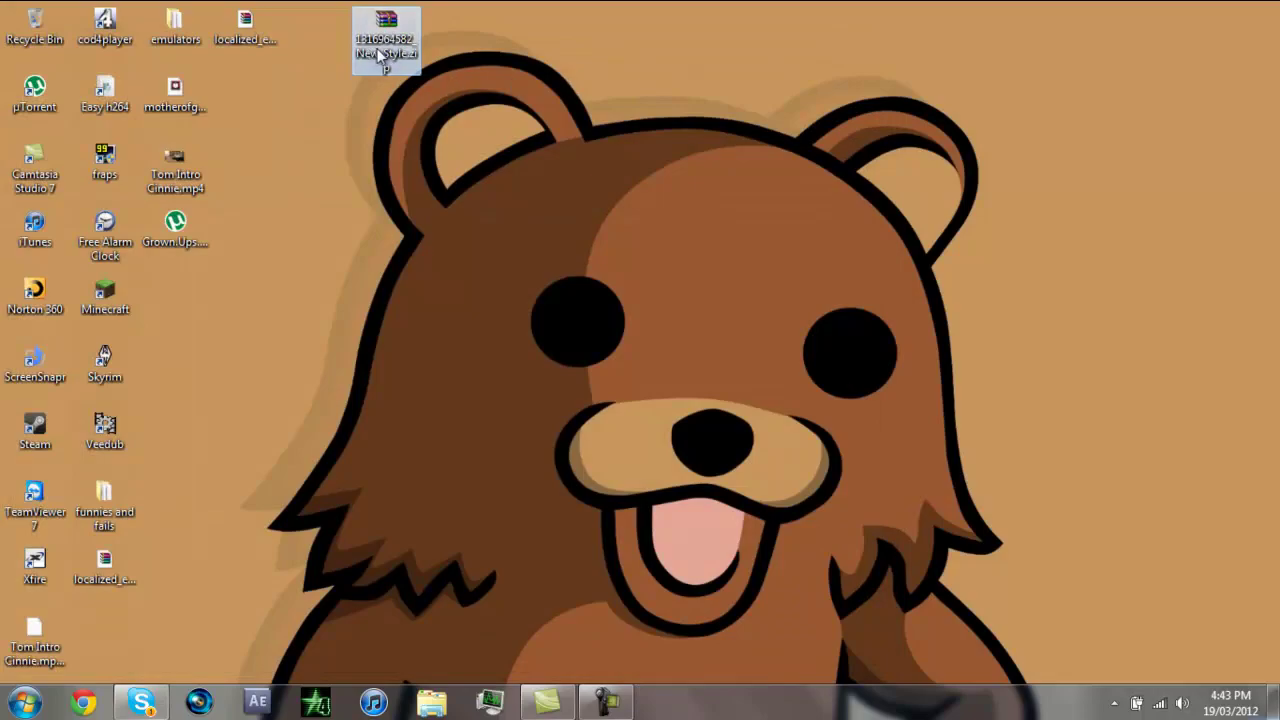
double_click(394, 40)
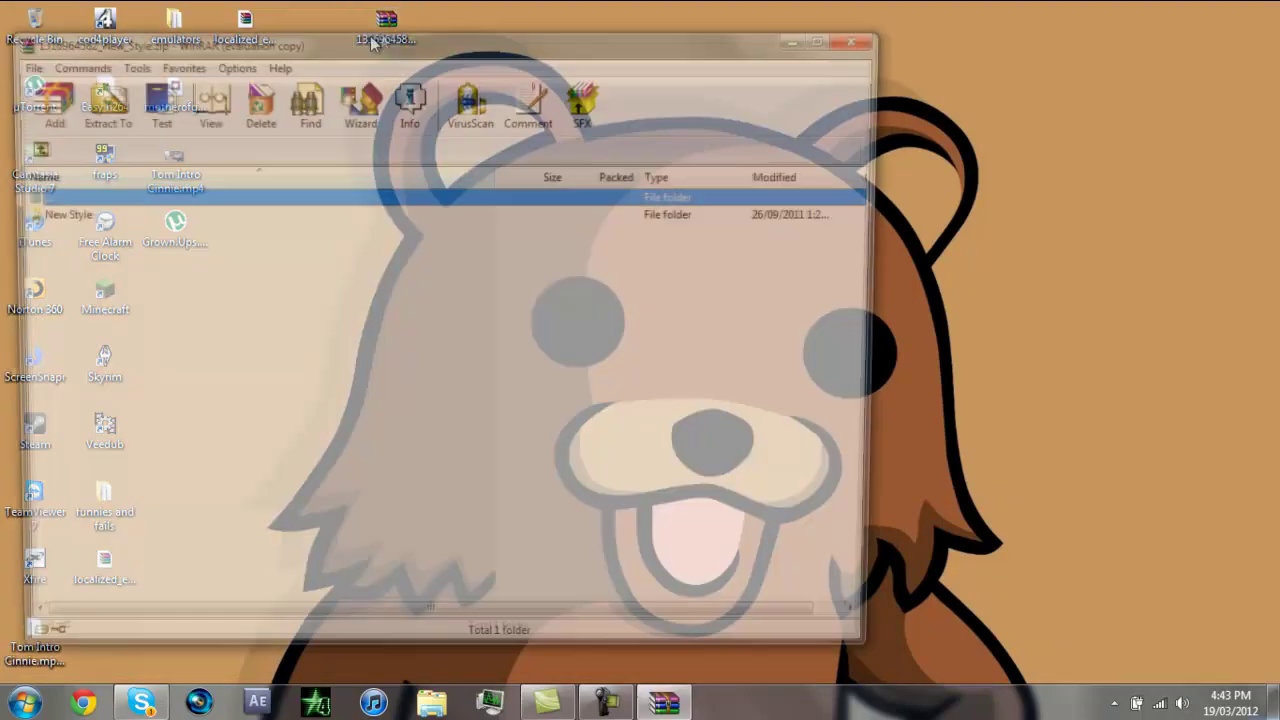
left_click_drag(500, 45, 729, 34)
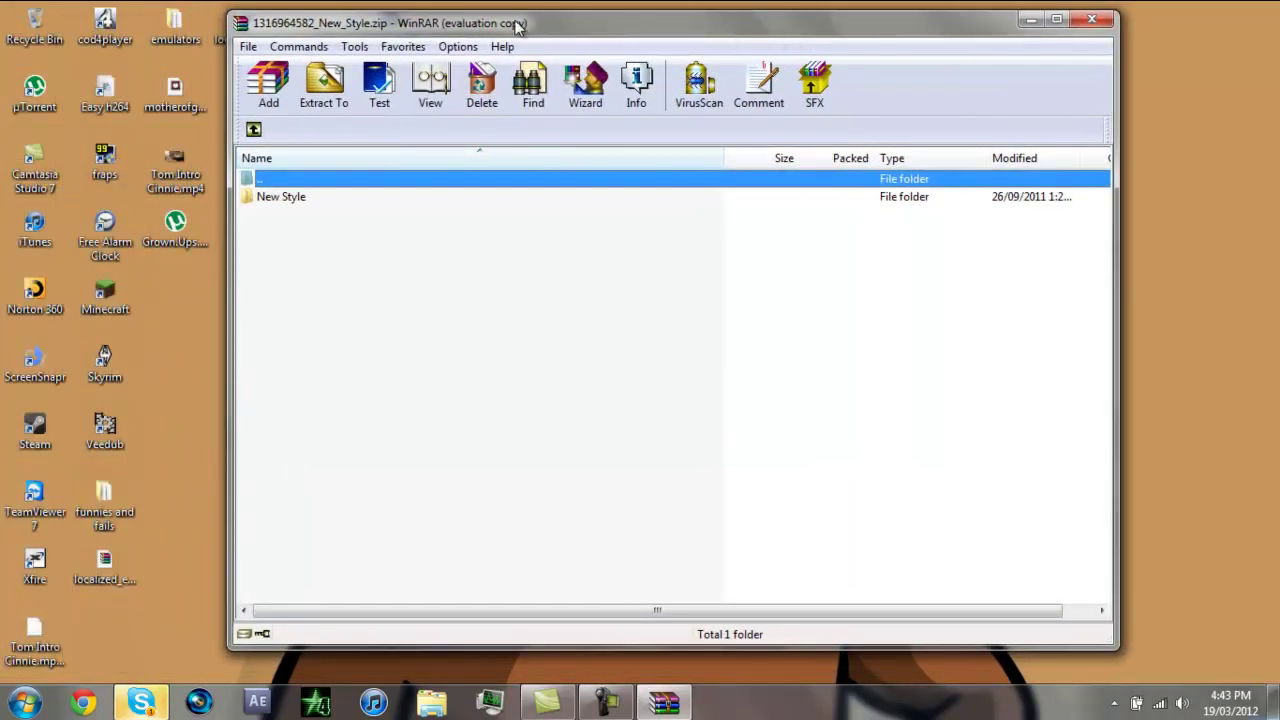
left_click_drag(520, 26, 687, 50)
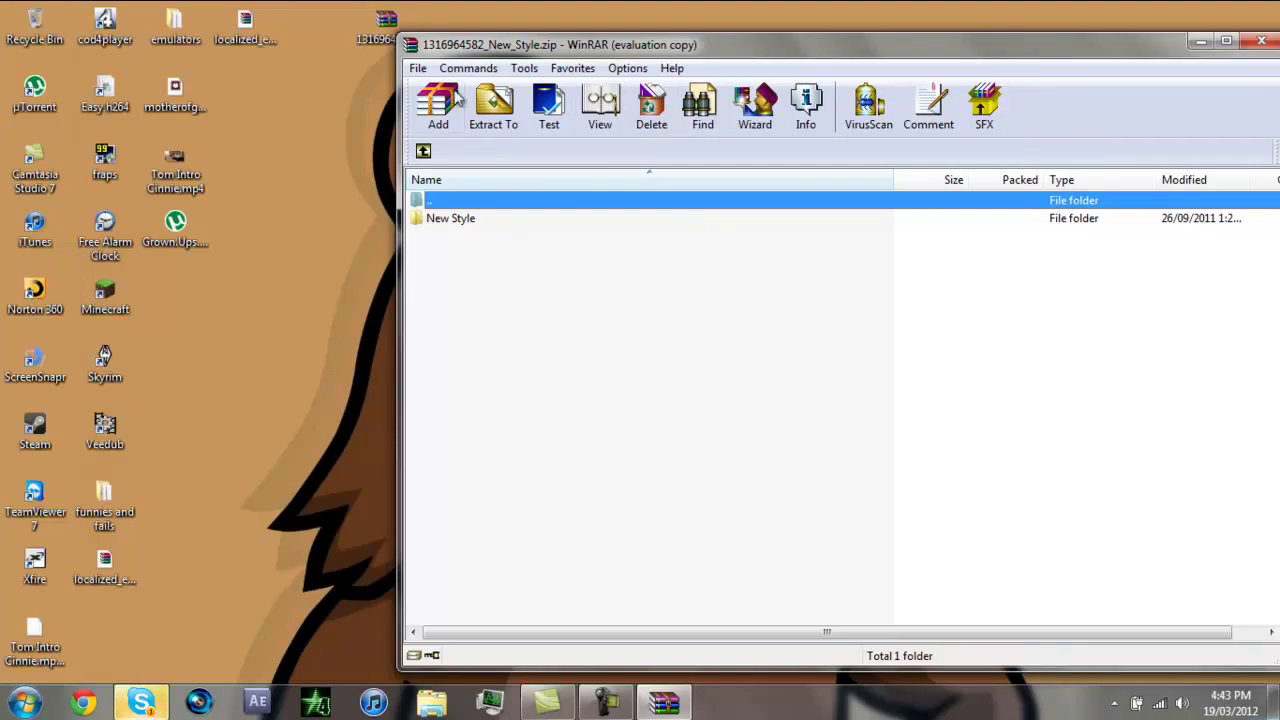
left_click(142, 702)
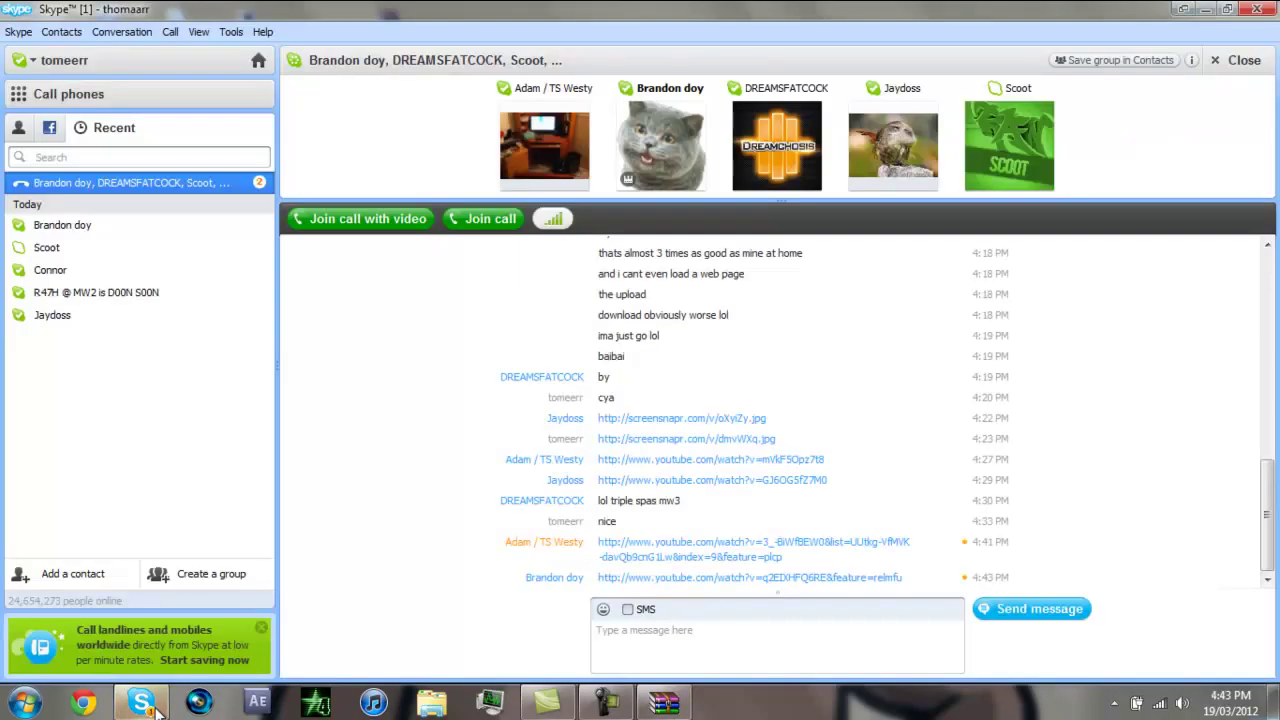
left_click(150, 706)
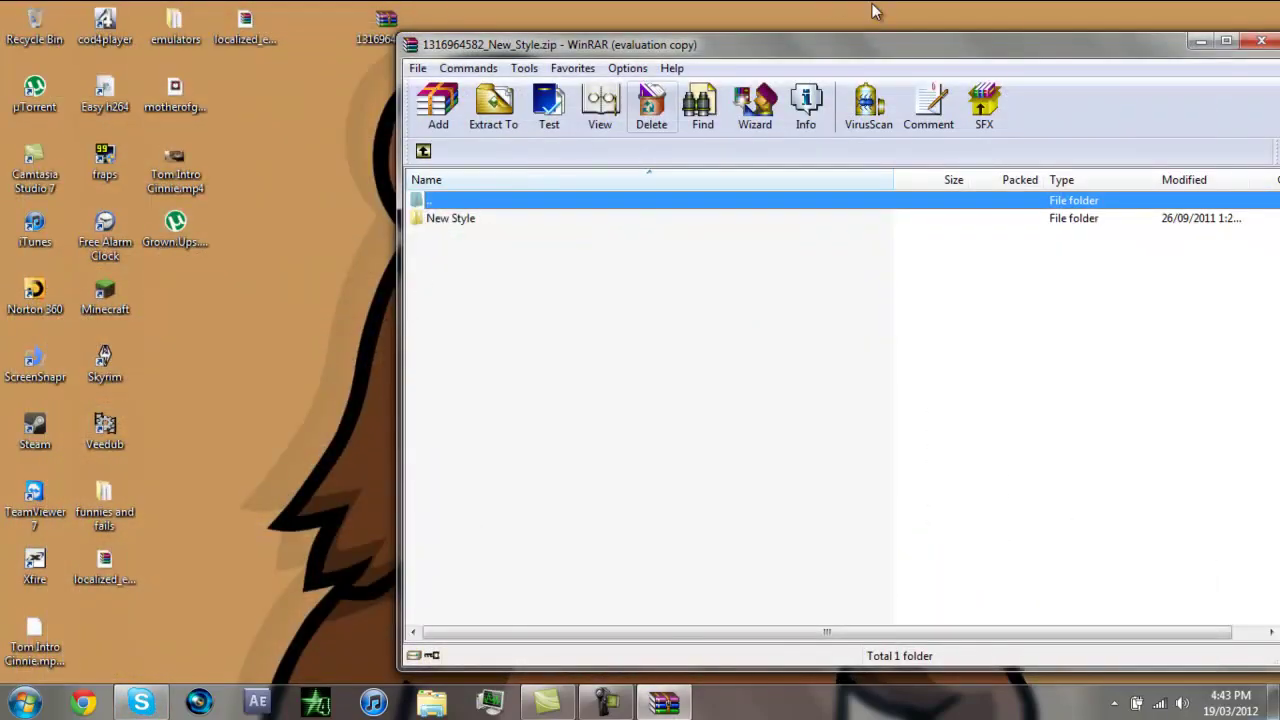
left_click_drag(880, 45, 814, 48)
- Close the archive and open C:\Program Files (x86)\Activision\Call of Duty 4 - Modern Warfare\main in Explorer
left_click(1195, 44)
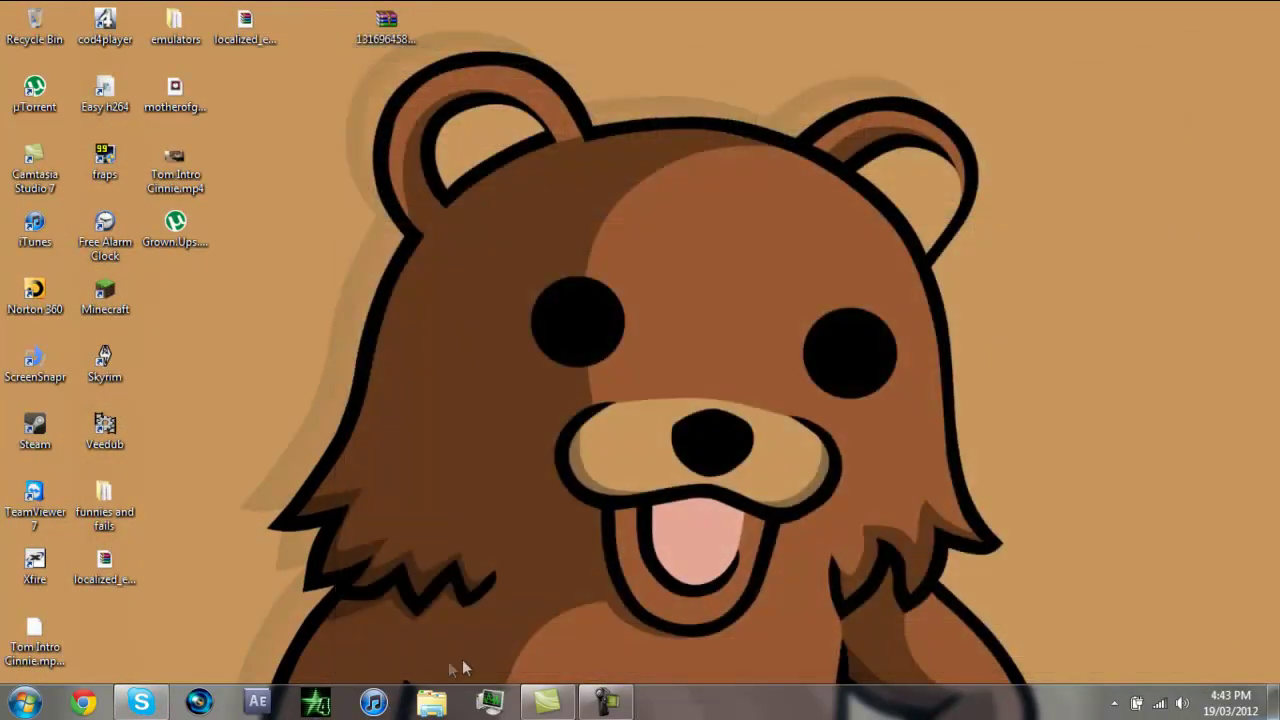
left_click(410, 696)
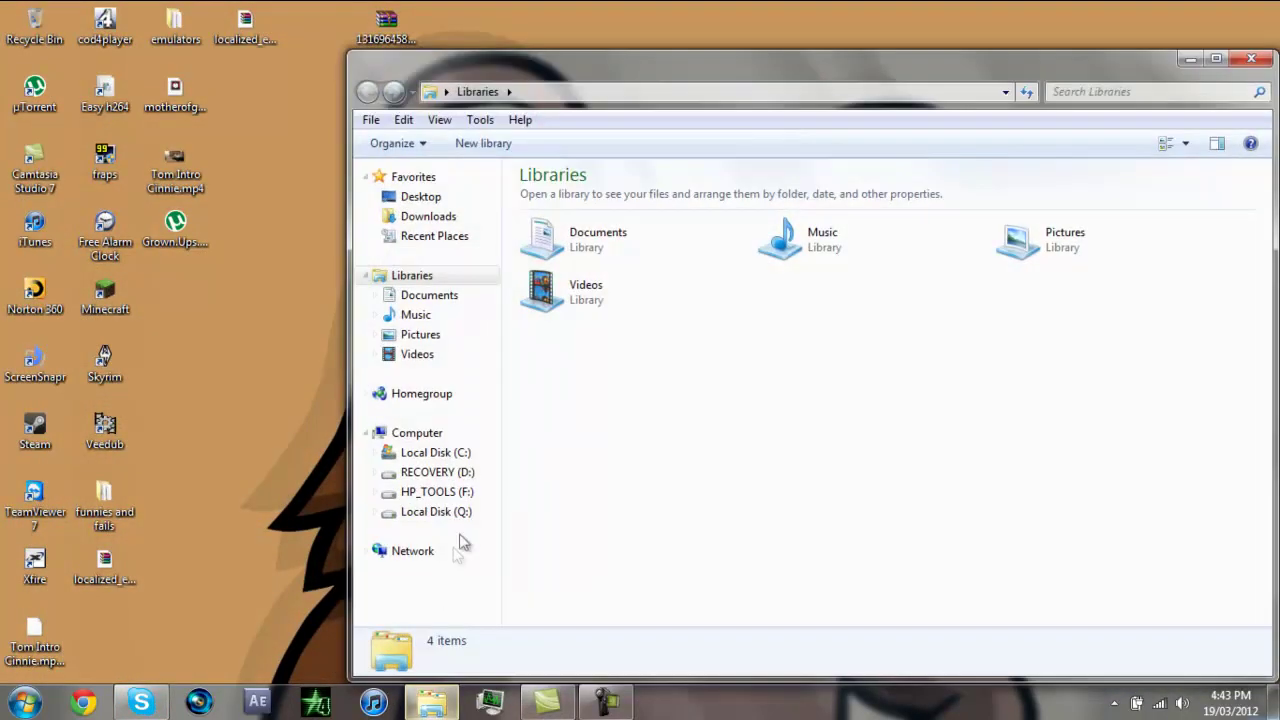
left_click(436, 452)
double_click(589, 291)
double_click(571, 198)
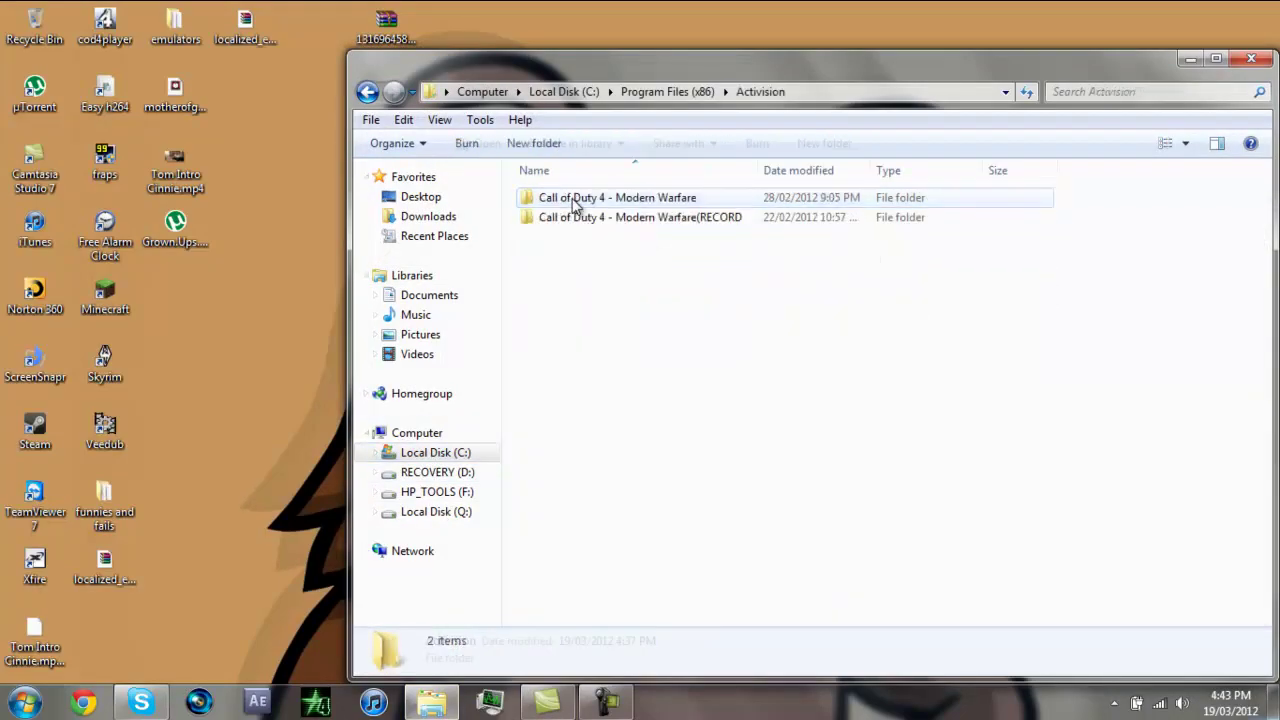
double_click(573, 199)
double_click(554, 218)
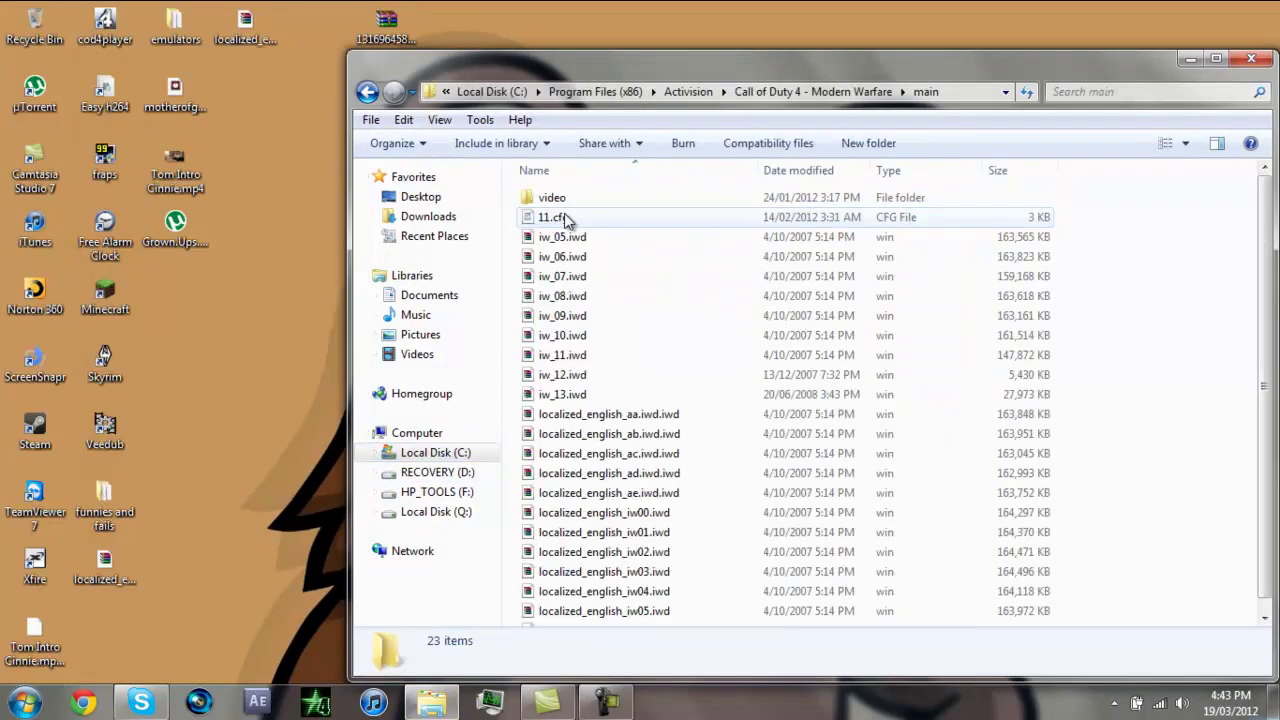
left_click_drag(700, 60, 777, 12)
- Move localized_english_iw07.iwd from the desktop into the main folder with administrator permission, then close Explorer
left_click(266, 30)
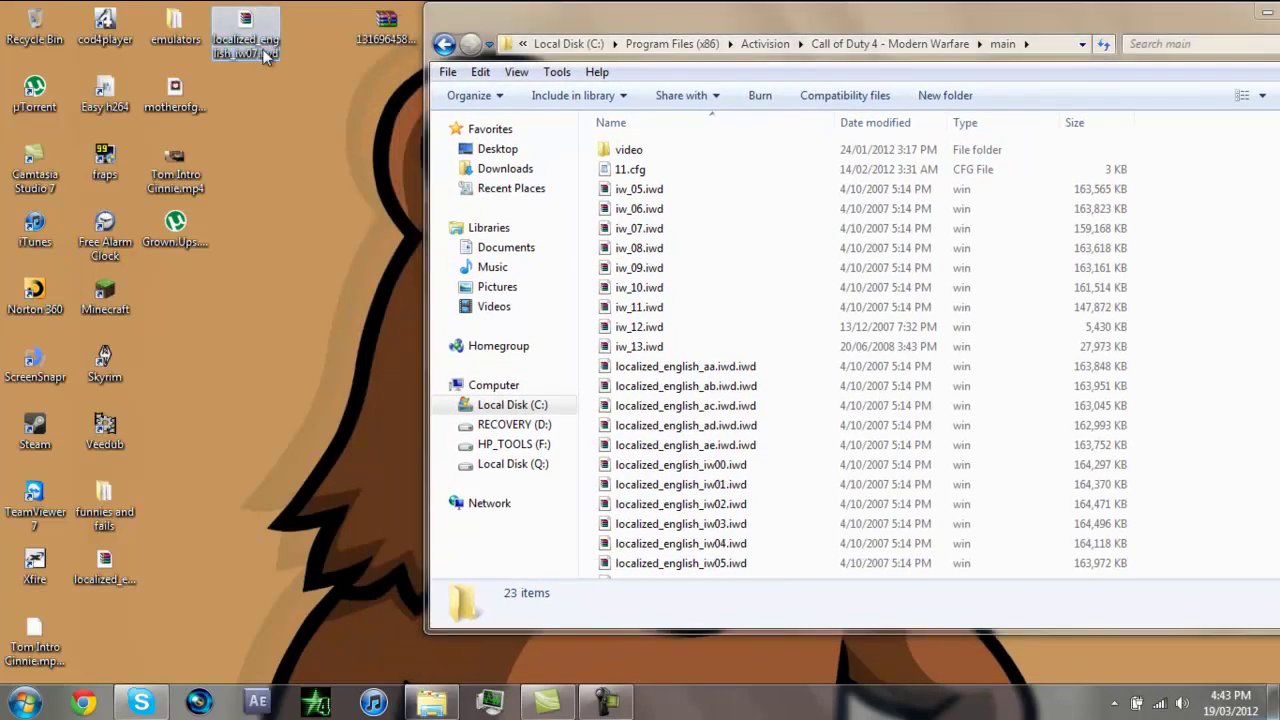
left_click_drag(255, 63, 690, 482)
left_click(618, 434)
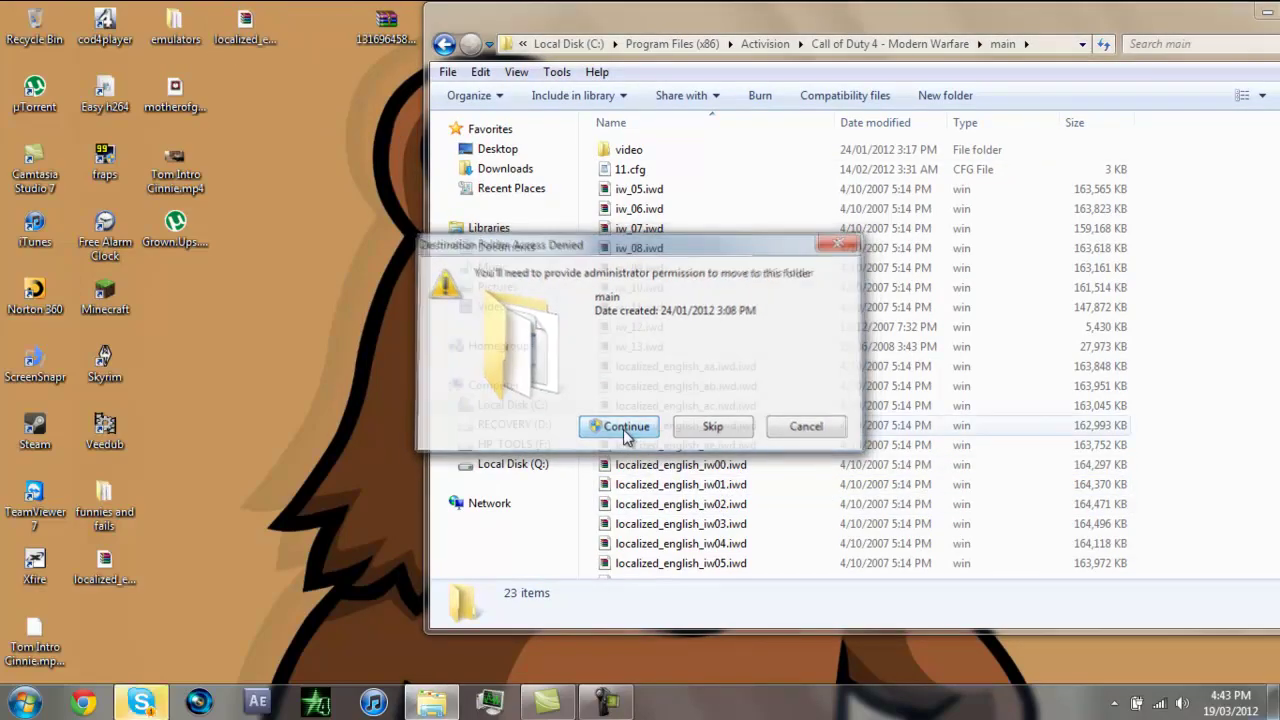
left_click_drag(1245, 28, 1049, 37)
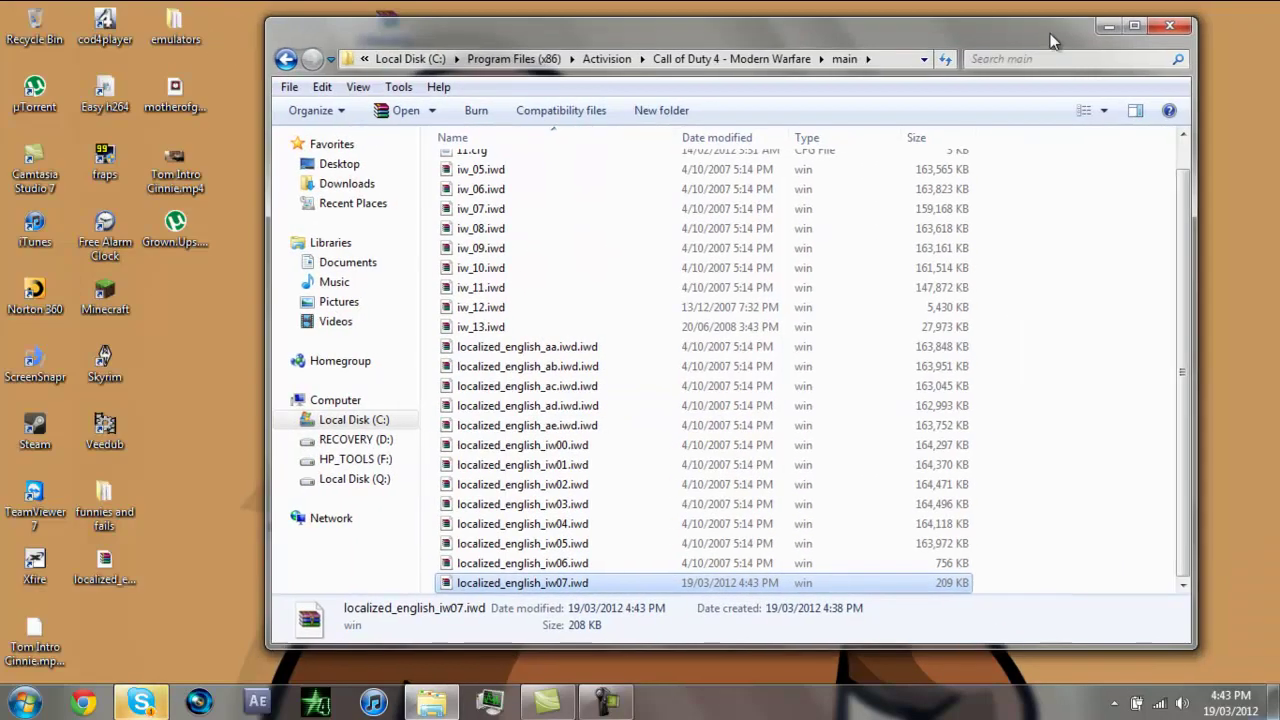
left_click(1163, 40)
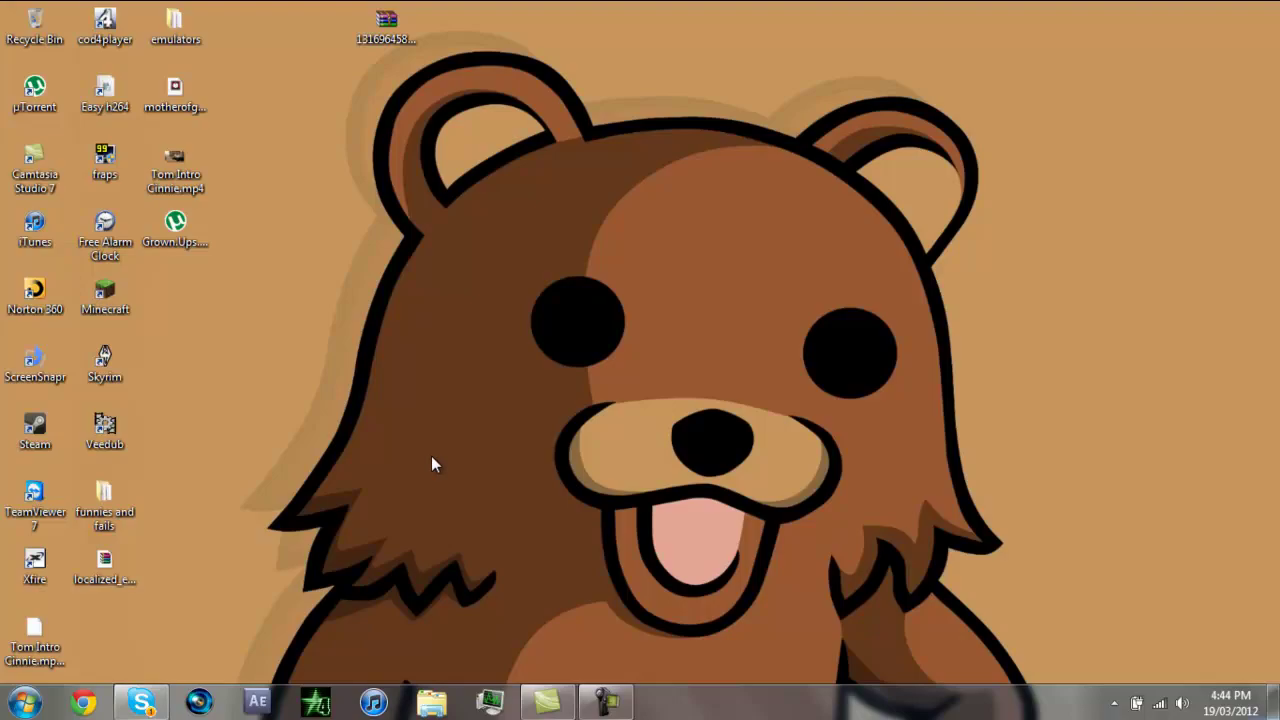
- Bring up the chat window and the screen recorder controls from the taskbar
left_click(141, 703)
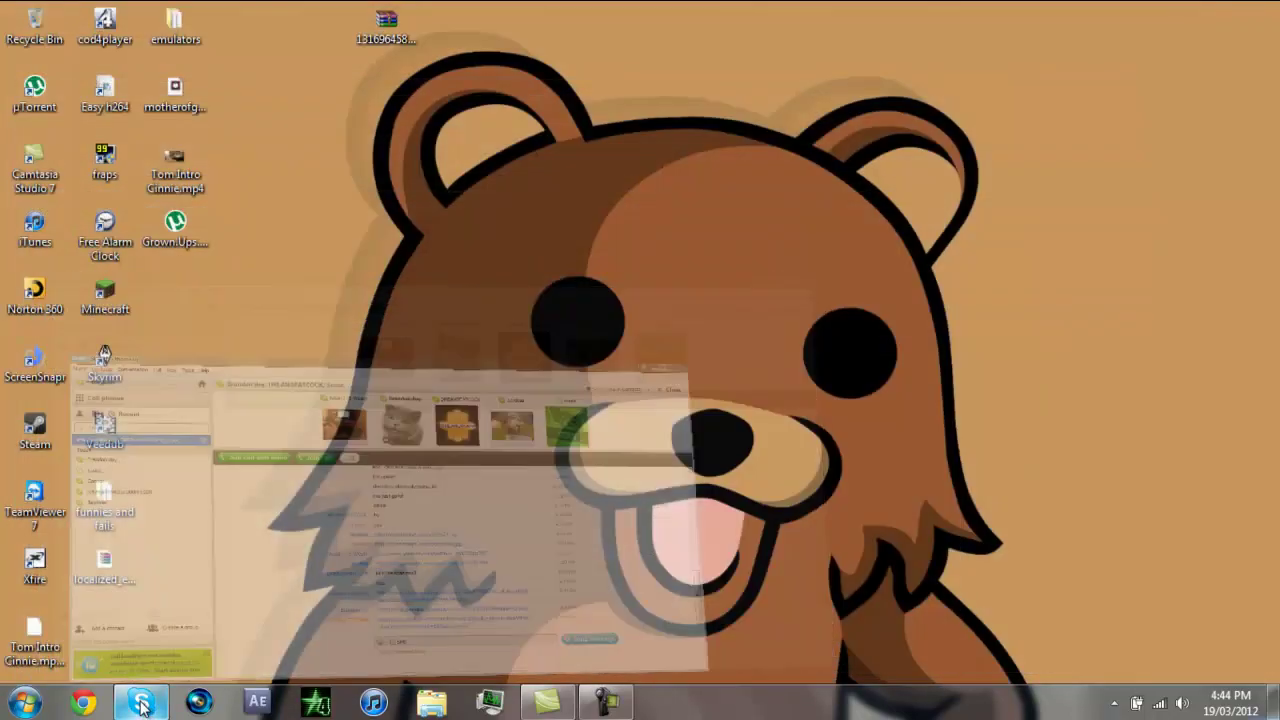
left_click(608, 700)
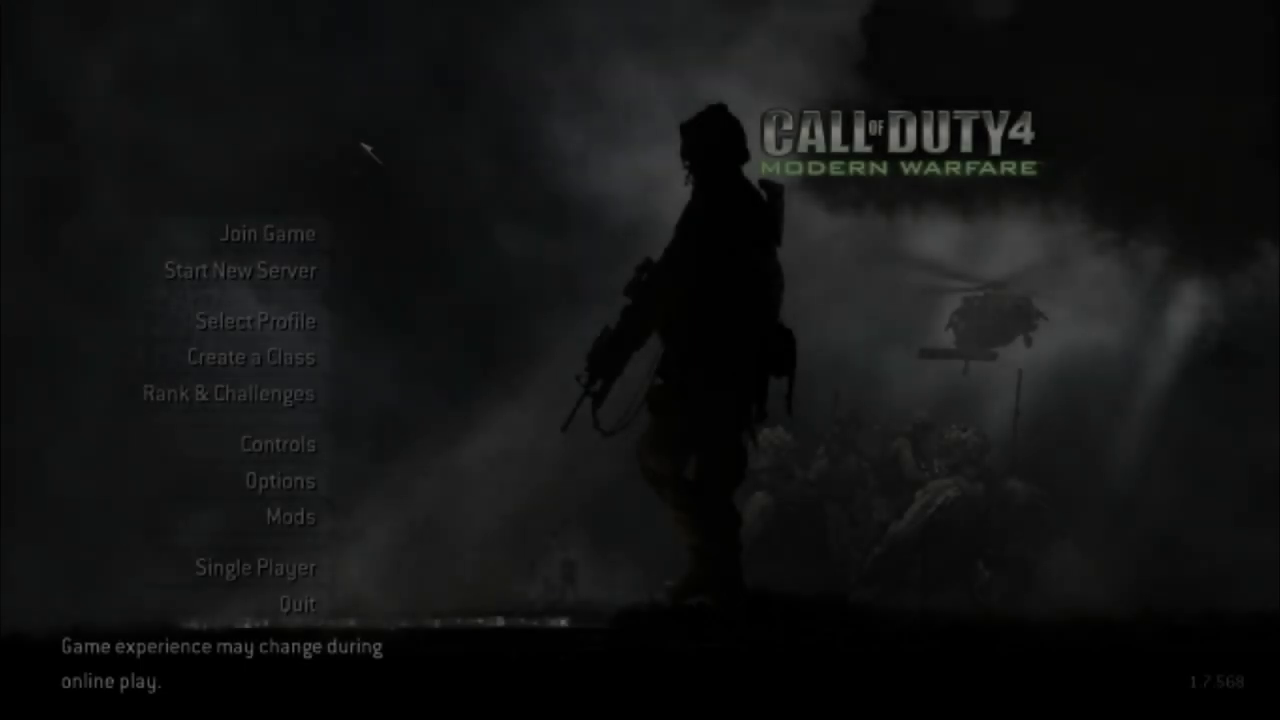
- Launch a new Backlot Team Deathmatch server and auto-assign onto OpFor for class selection
left_click(267, 233)
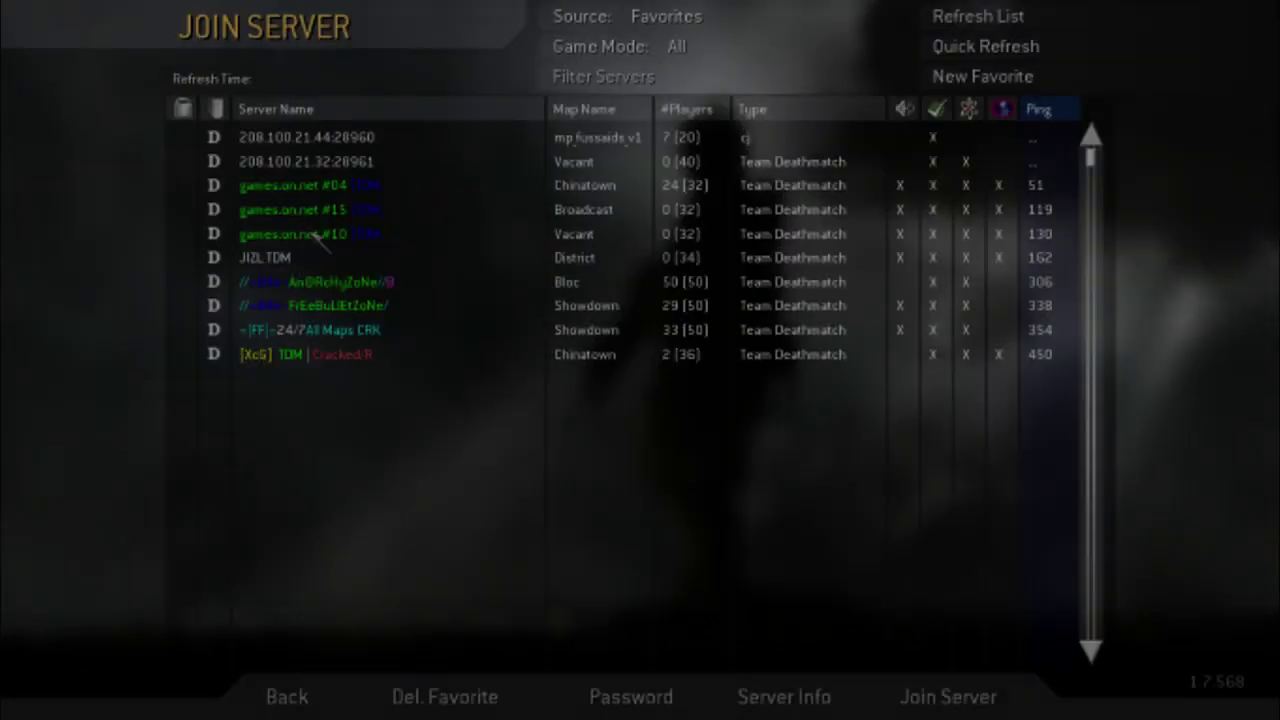
left_click(320, 700)
left_click(290, 270)
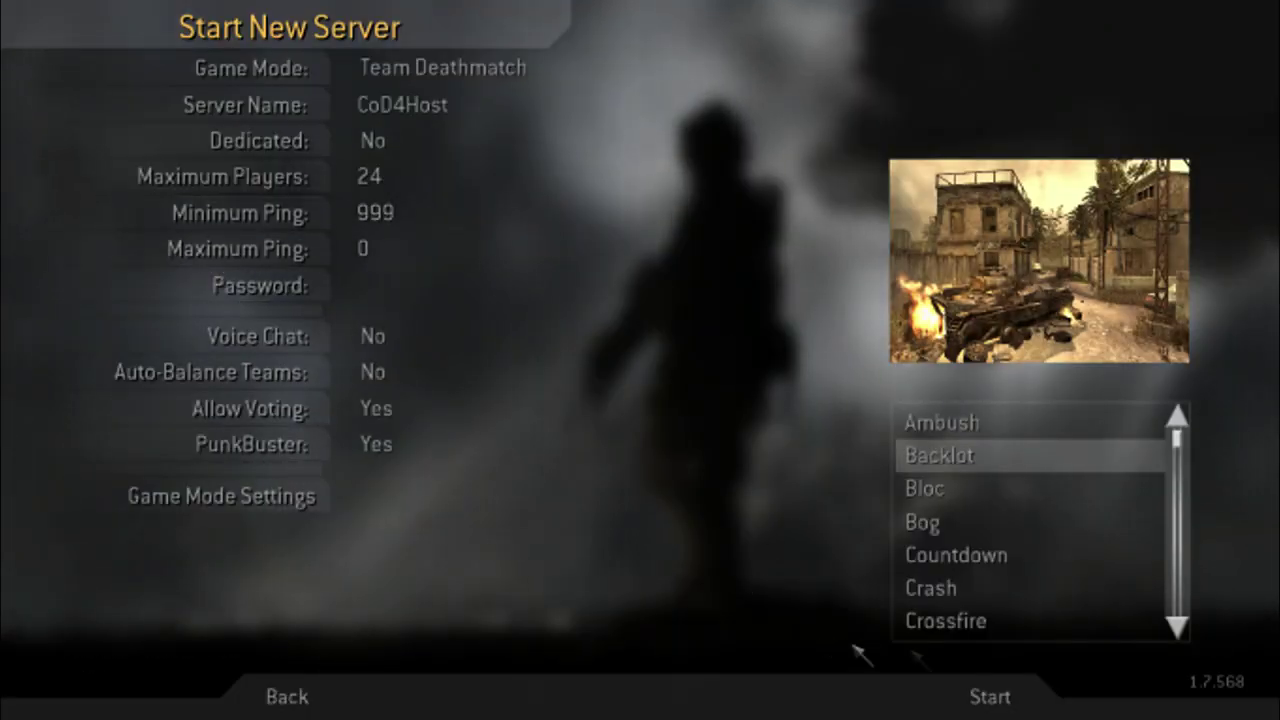
left_click(990, 697)
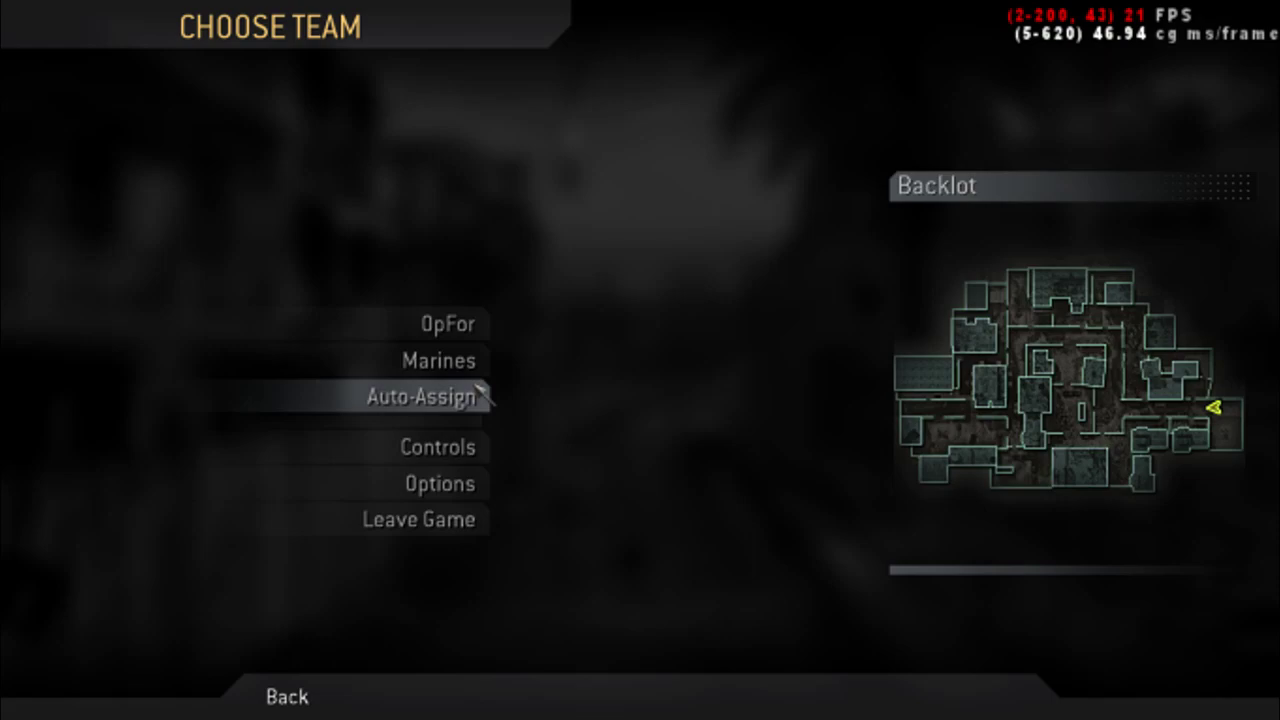
left_click(478, 390)
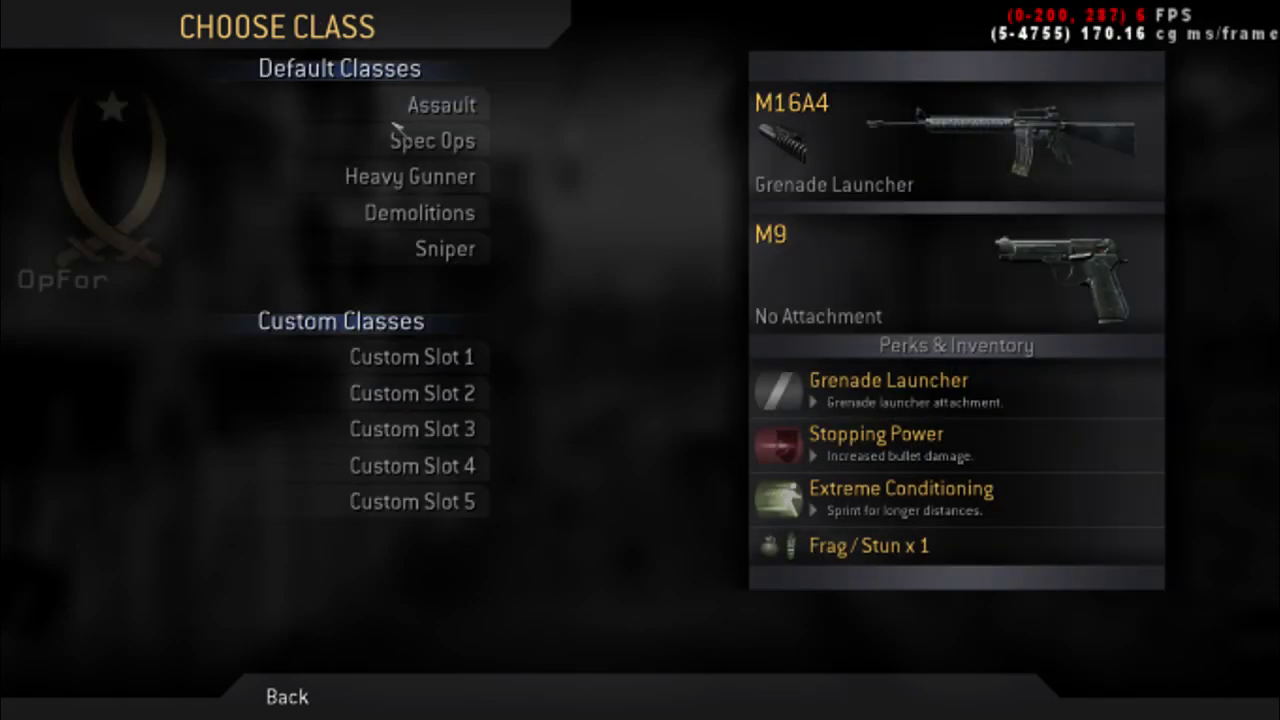
- Spawn with the Custom Slot 1 M40A3 class, check the scoreboard, and cycle back to the M40A3 to show its new skin
left_click(412, 357)
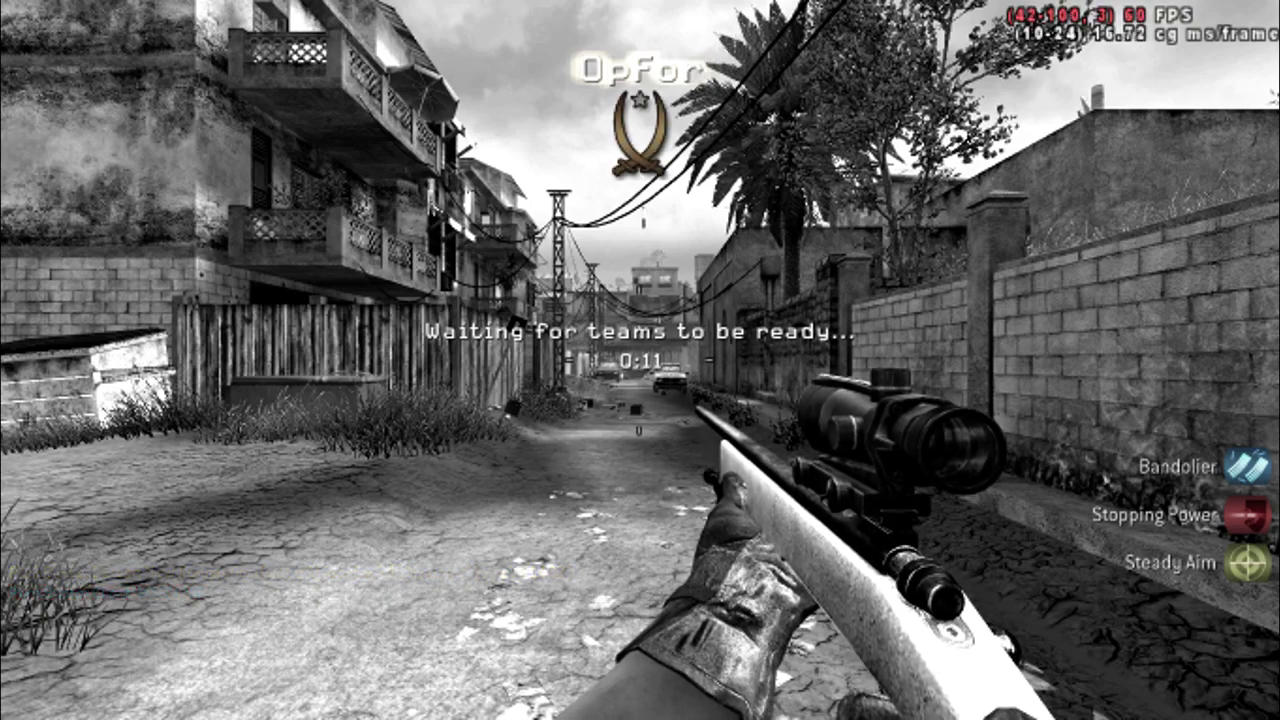
key("Tab")
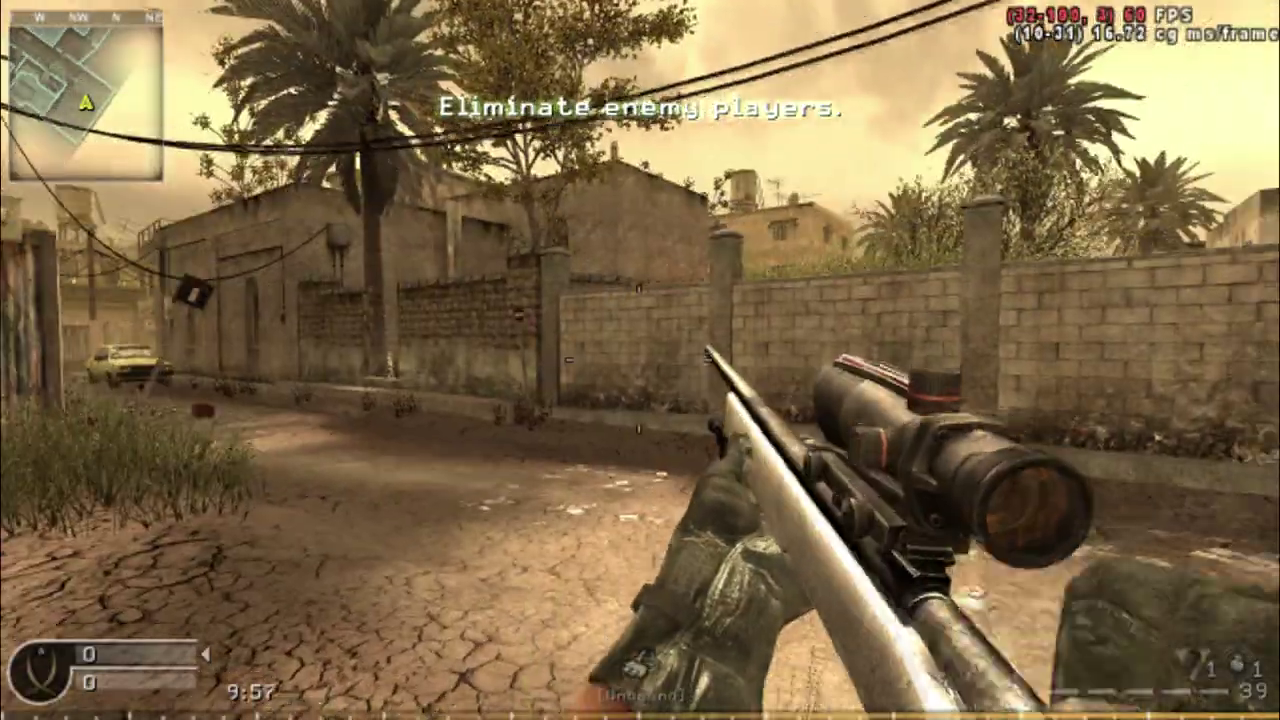
key("1")
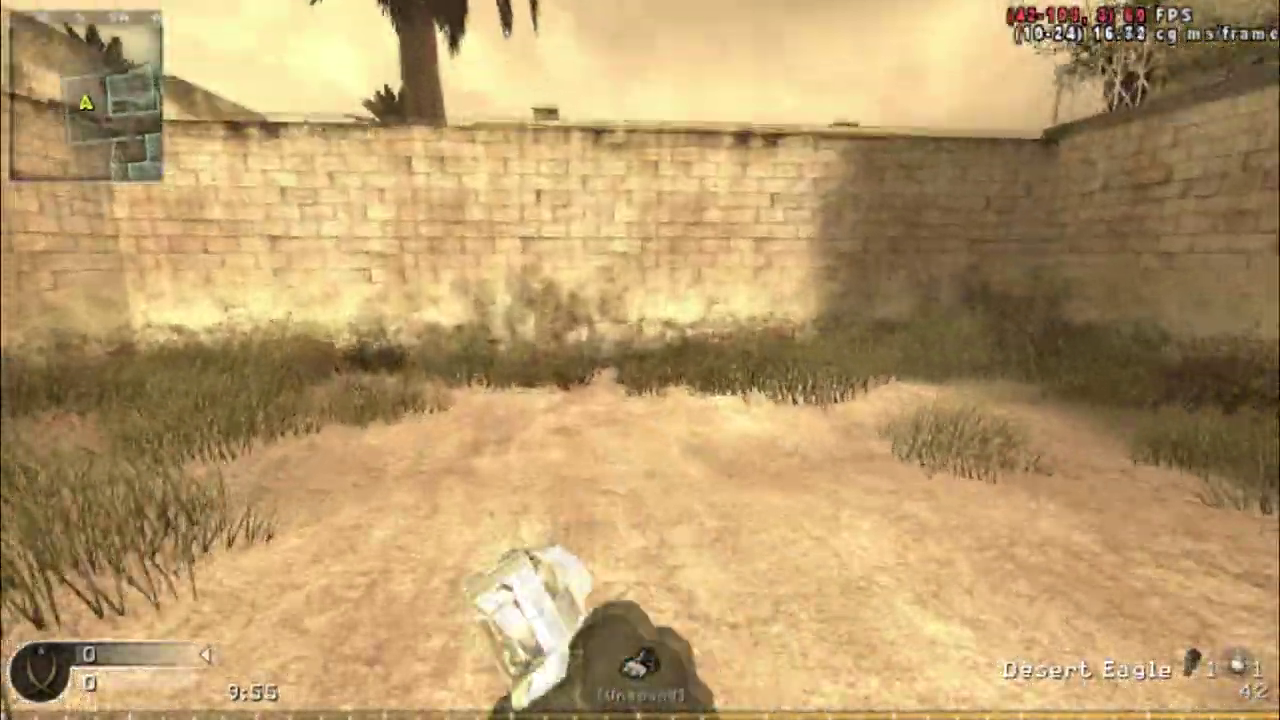
key("1")
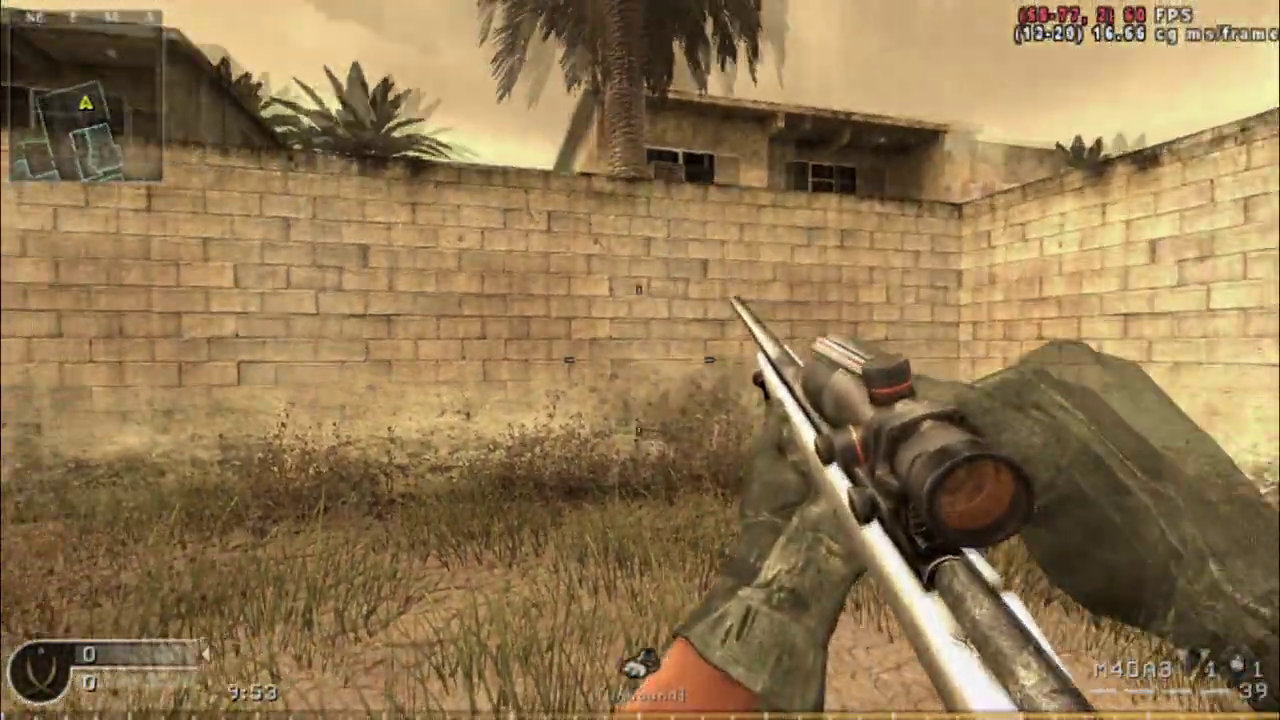